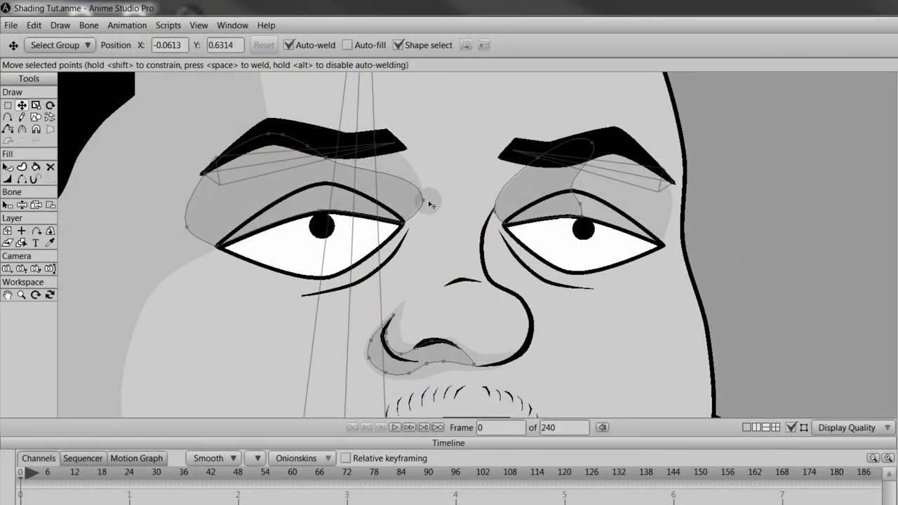
Step: Reshape the shading around the eye nearer the ear by moving its inner points onto the middle of the upper eyelid
left_click_drag(426, 201, 381, 193)
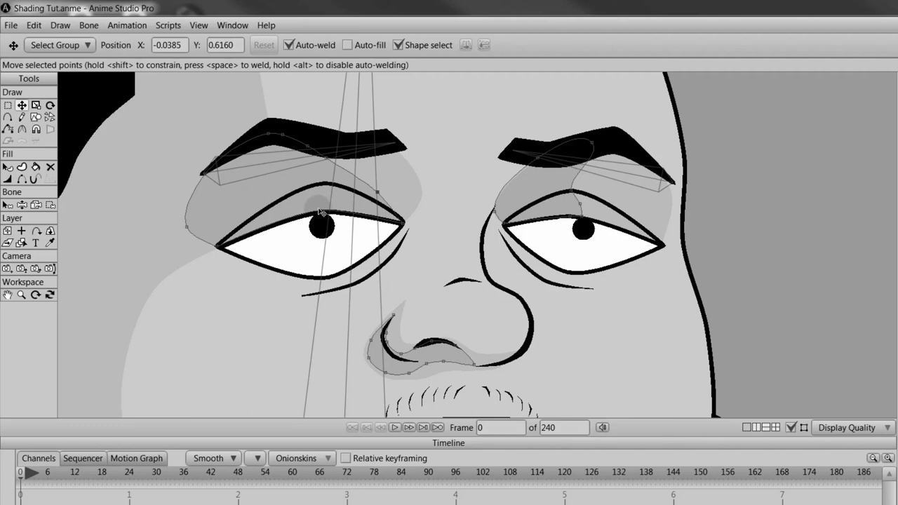
left_click(318, 210)
left_click_drag(403, 223, 323, 211)
mouse_move(376, 191)
left_mouse_down()
mouse_move(323, 185)
mouse_move(324, 211)
left_mouse_up()
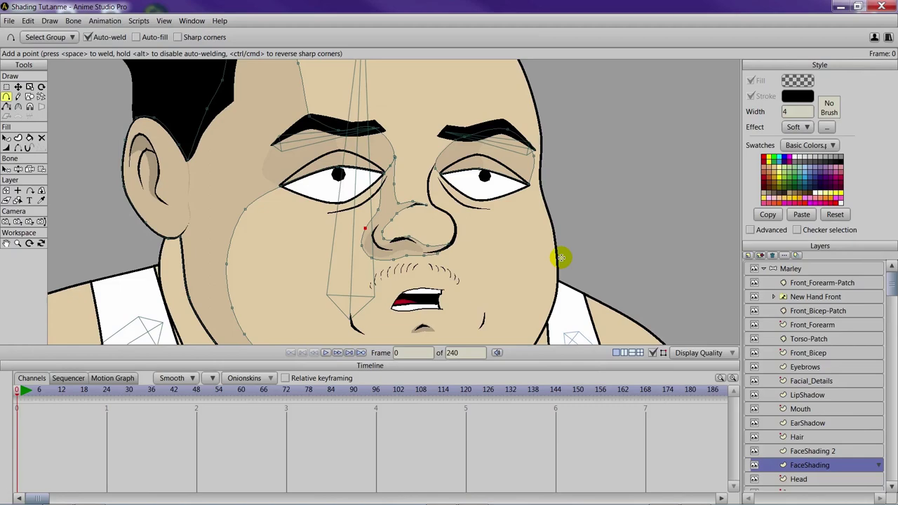
Step: Add a new vector layer named "Face HLs" directly above the FaceShading 2 layer
scroll(564, 260, "down", 1)
left_click_drag(577, 267, 603, 213)
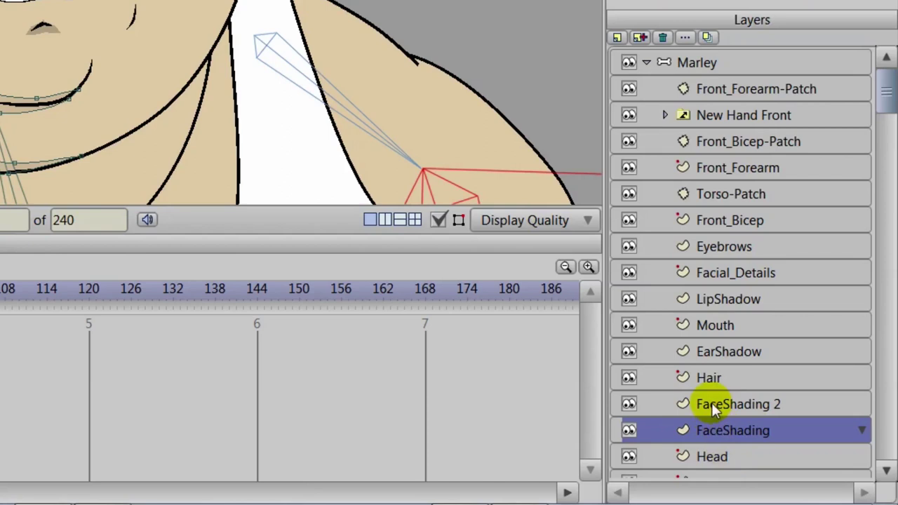
left_click(711, 404)
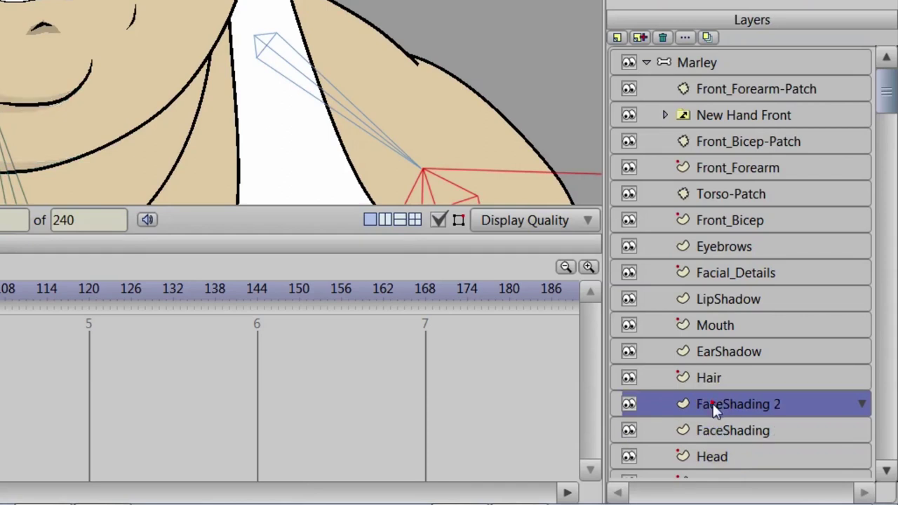
left_click(618, 39)
left_click(641, 61)
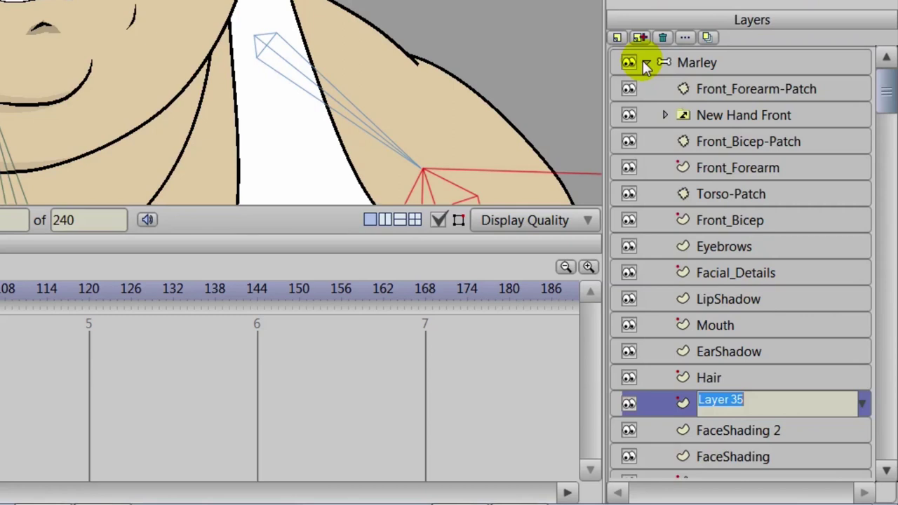
type("Face HLs")
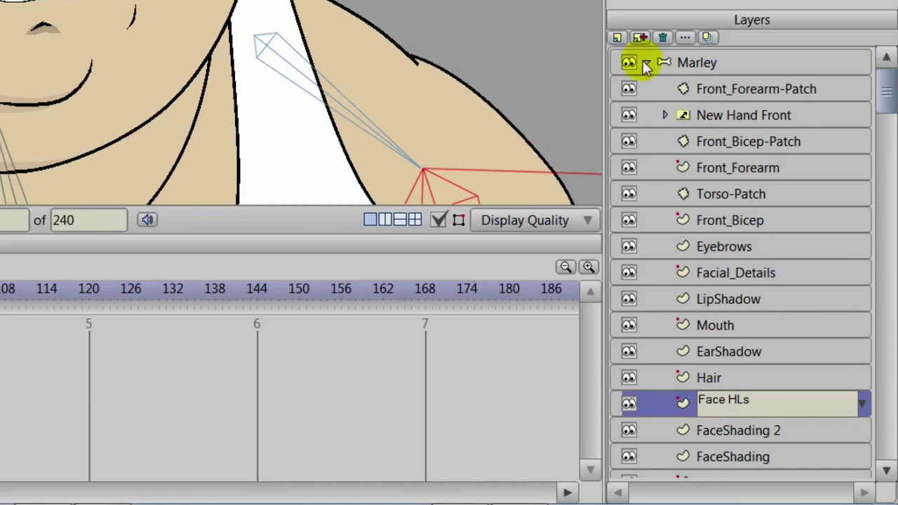
key("Return")
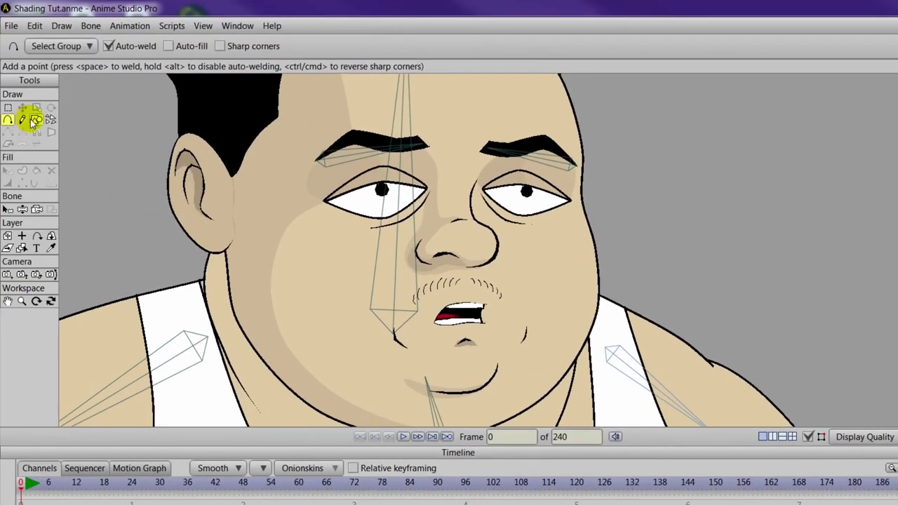
Step: Draw a small flat oval on the tip of the nose for a highlight
left_click(34, 120)
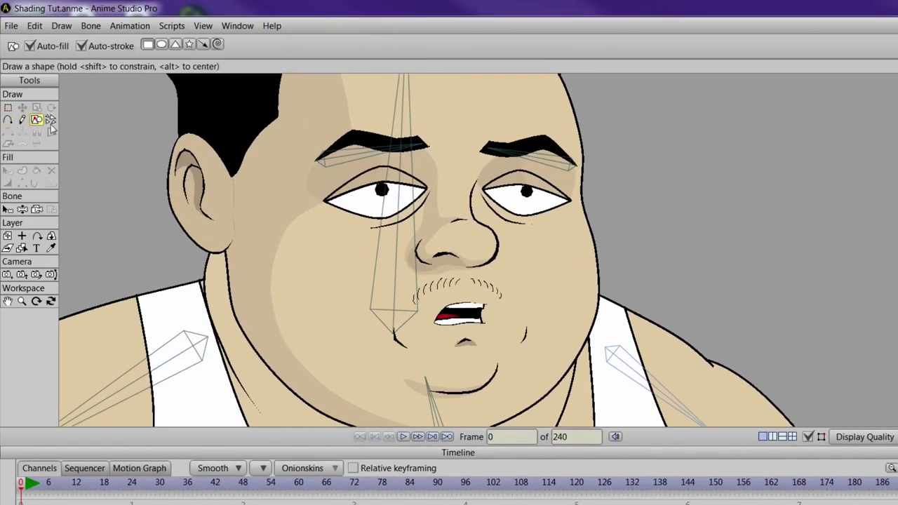
left_click(161, 45)
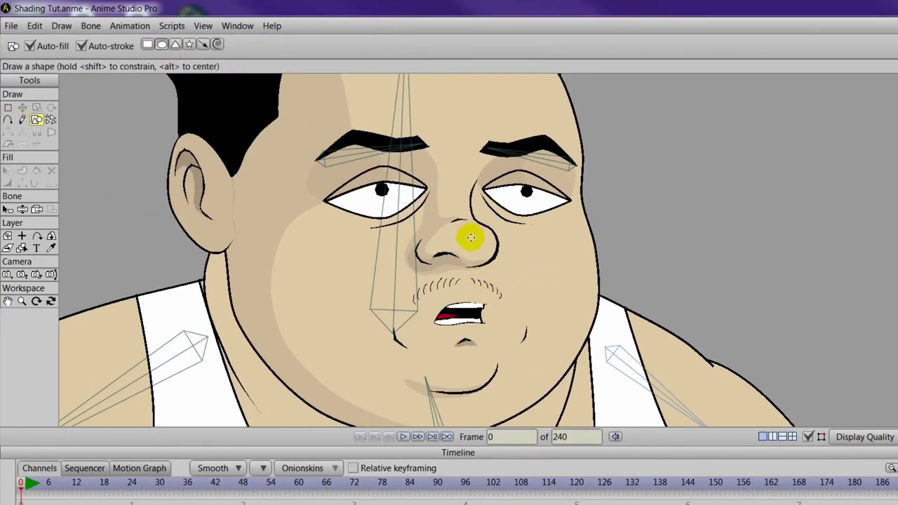
left_click_drag(484, 242, 461, 231)
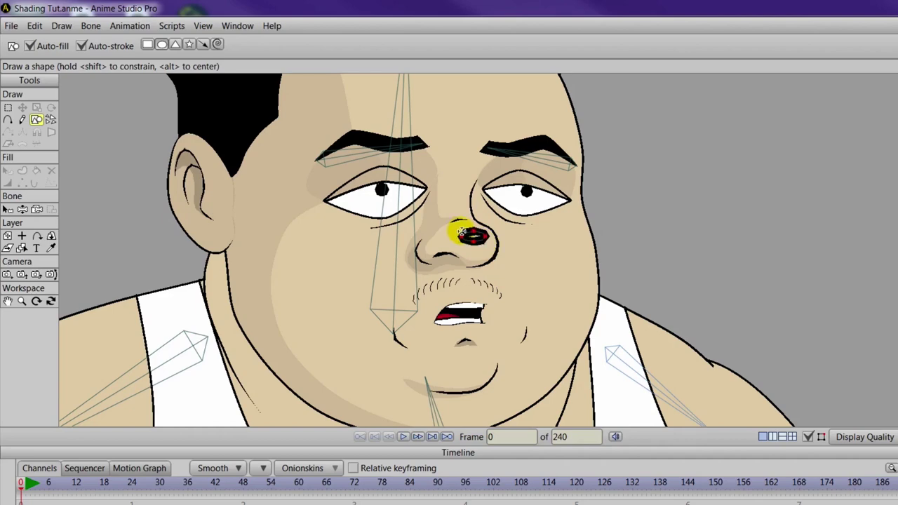
Step: Turn off the nose oval's stroke and preview the rendered frame
left_click(7, 170)
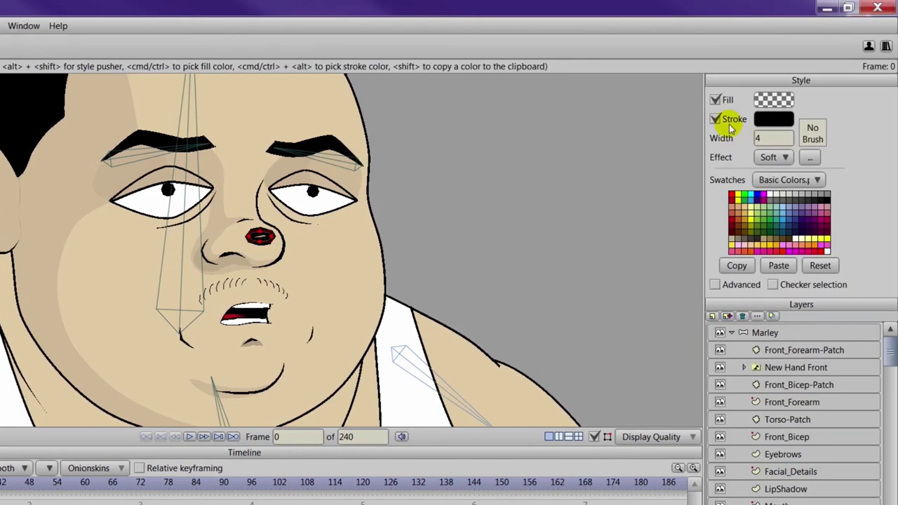
left_click(715, 119)
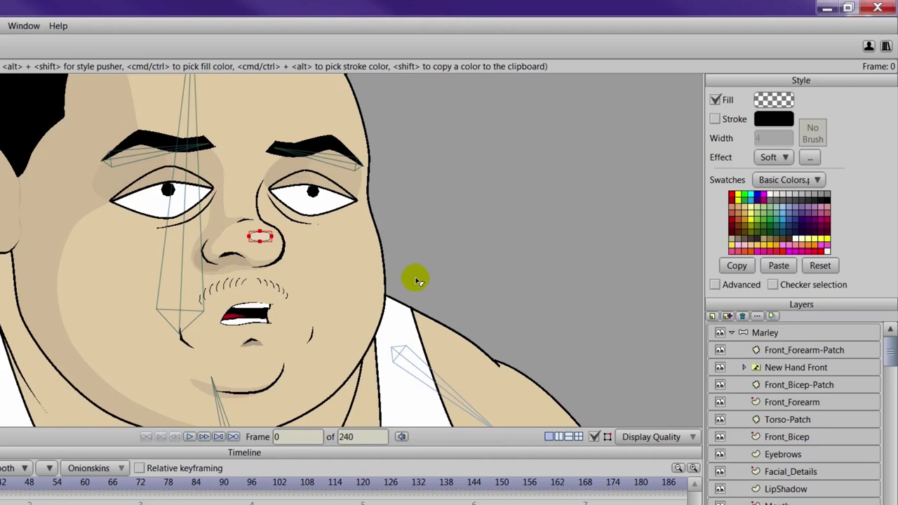
key("ctrl+r")
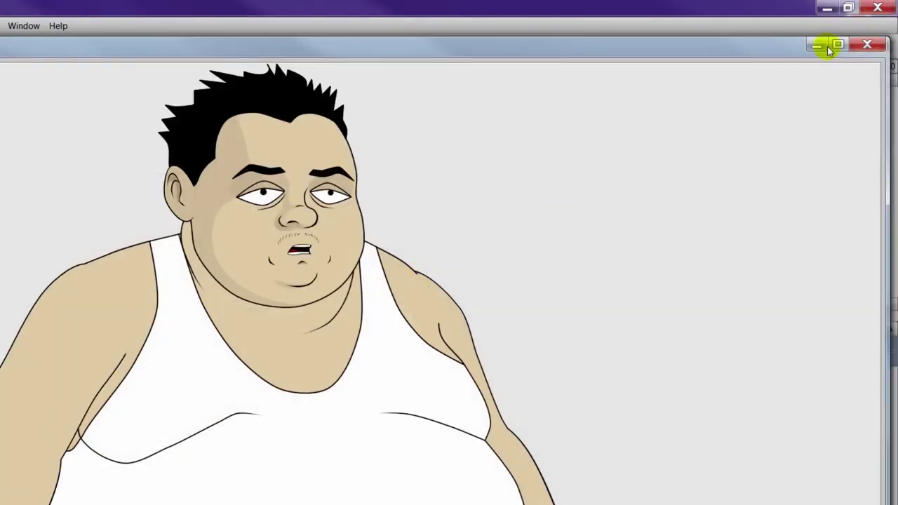
left_click(867, 44)
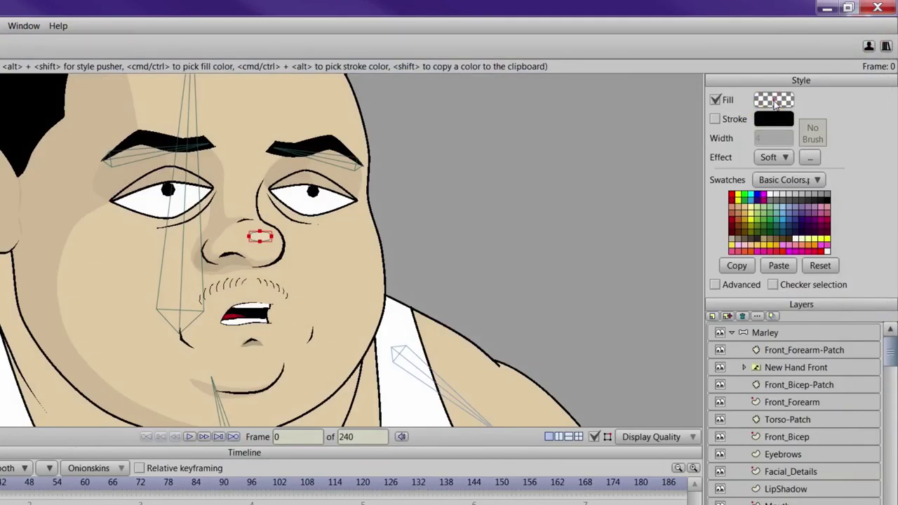
Step: Set the nose highlight's fill to white (FFFFFF) with an alpha of 60 and preview the rendered frame
left_click(774, 103)
left_click(745, 309)
left_click_drag(745, 309, 745, 283)
left_click(759, 346)
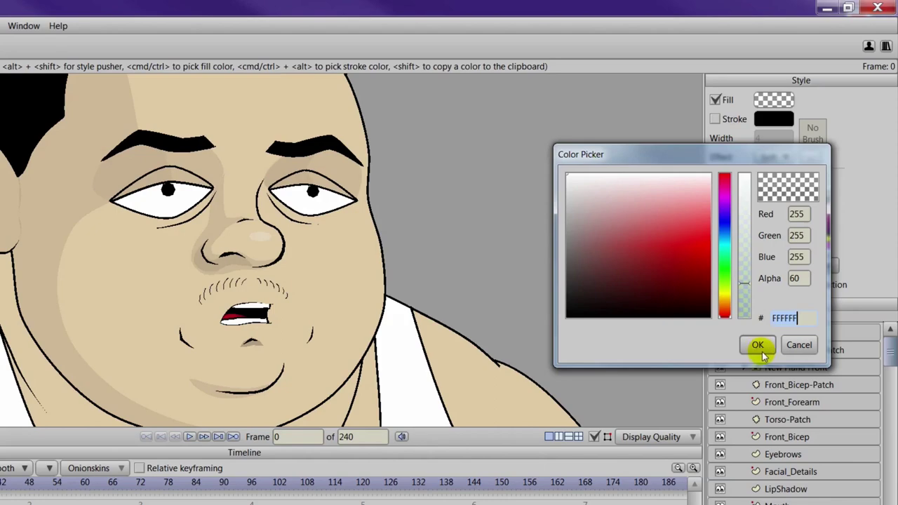
key("ctrl+r")
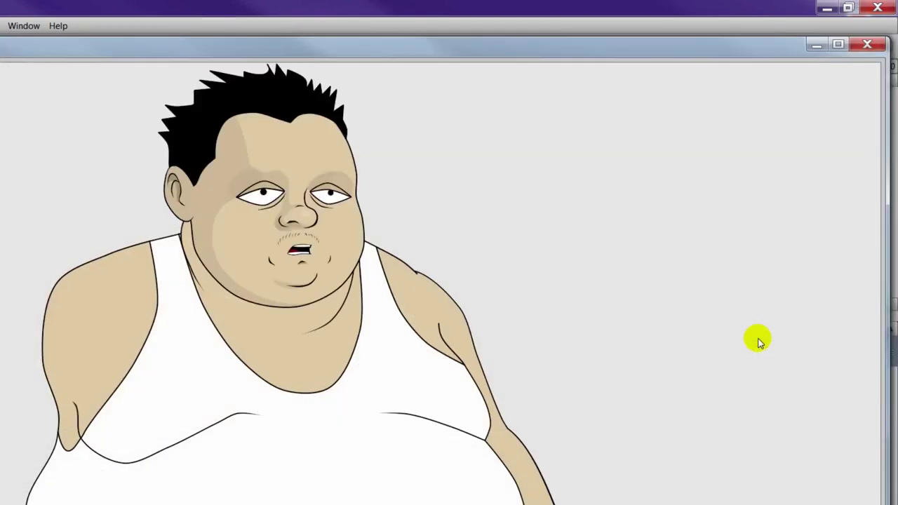
left_click(867, 44)
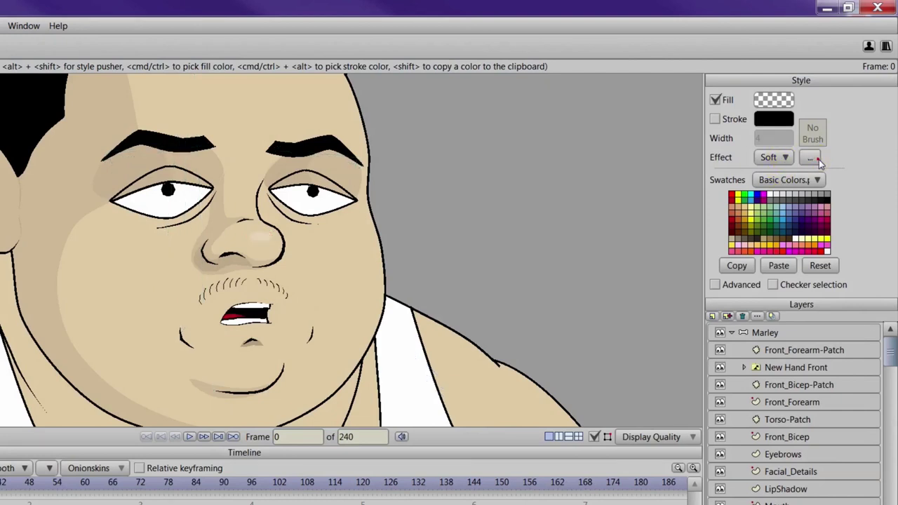
Step: Set the blur radius of the nose highlight's Soft effect to 1 and preview the rendered frame
left_click(810, 158)
left_click_drag(407, 294, 303, 310)
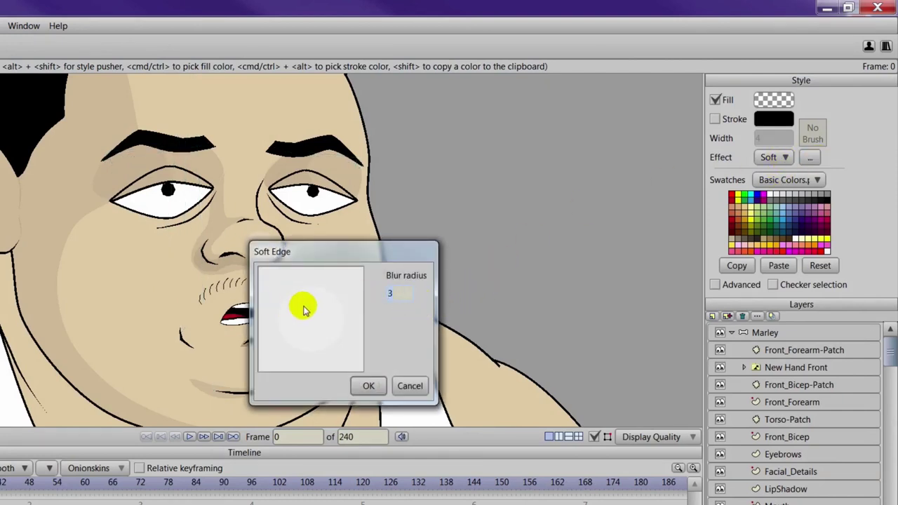
type("1")
left_click(368, 385)
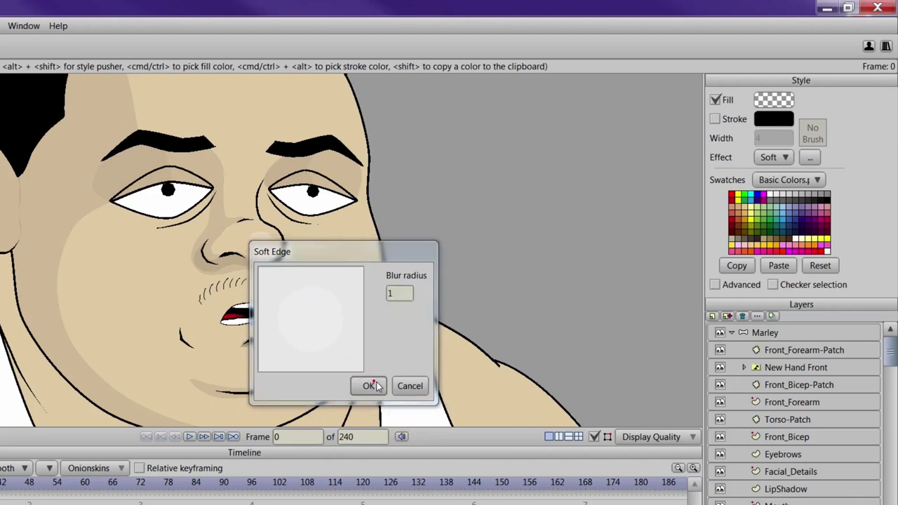
key("ctrl+r")
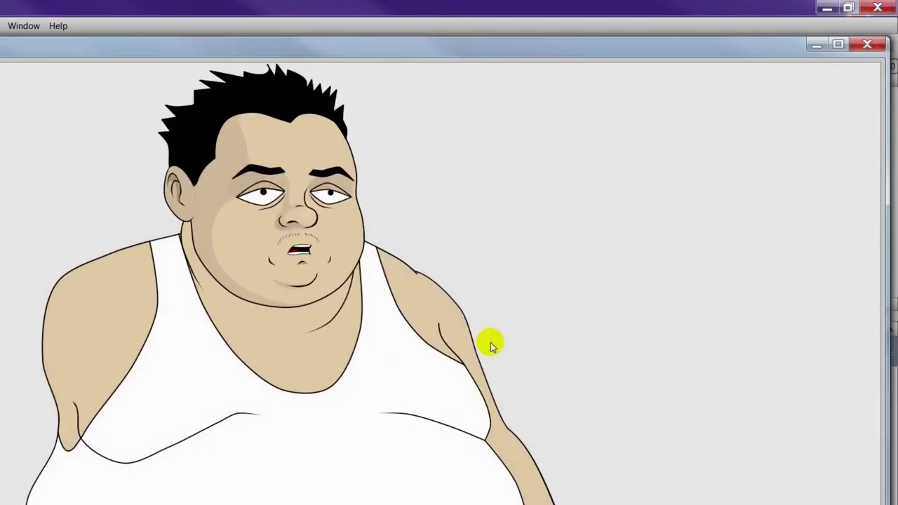
left_click(867, 44)
Step: Draw a closed highlight outline along the far side of the forehead, from the hairline down to the outer end of the eyebrow
left_click_drag(481, 301, 507, 314)
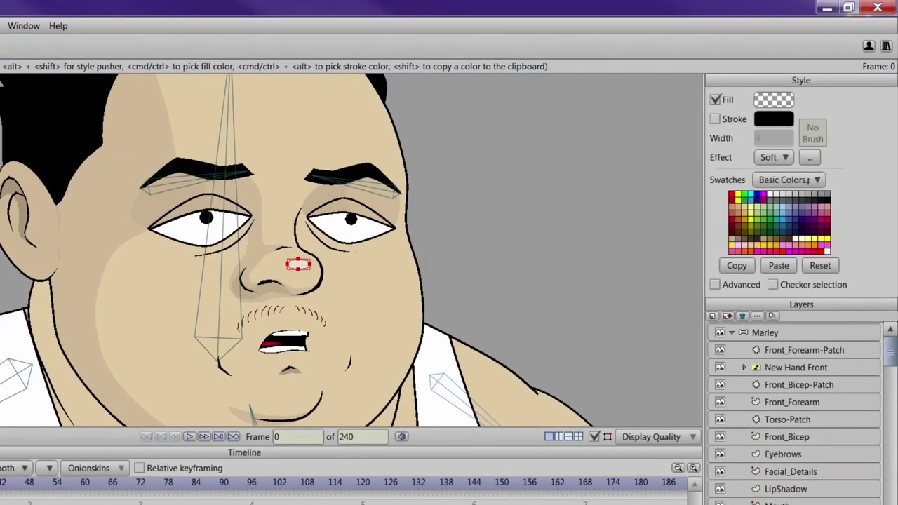
key("a")
scroll(274, 250, "up", 2)
left_click_drag(131, 215, 139, 307)
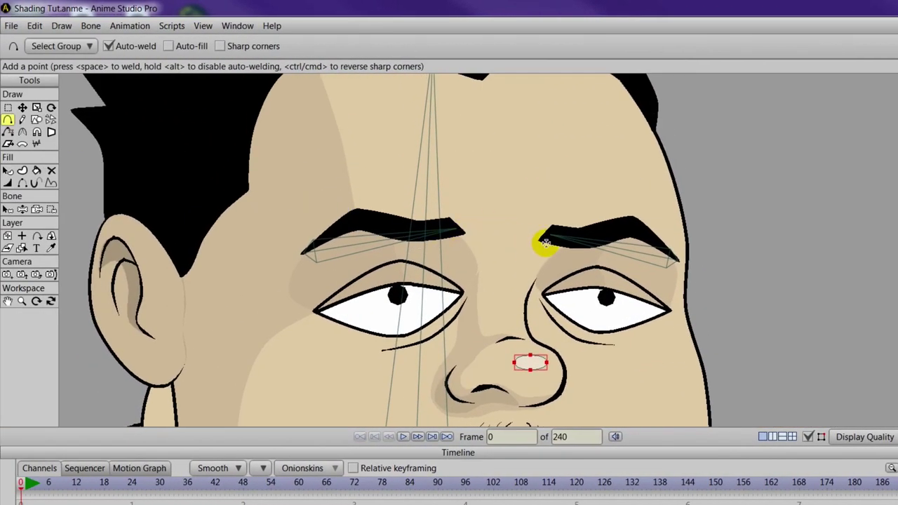
left_click_drag(645, 217, 658, 271)
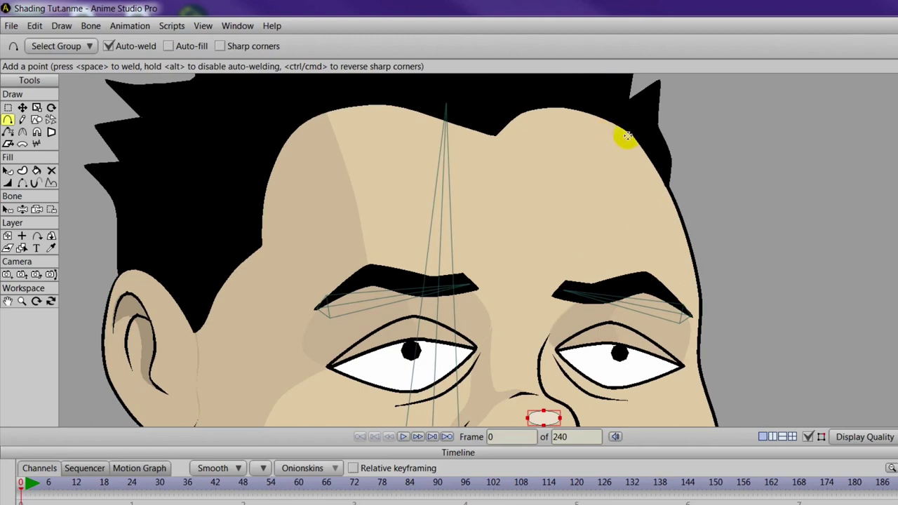
mouse_move(620, 129)
left_mouse_down()
mouse_move(667, 210)
mouse_move(686, 303)
mouse_move(648, 265)
mouse_move(632, 194)
mouse_move(582, 114)
left_mouse_up()
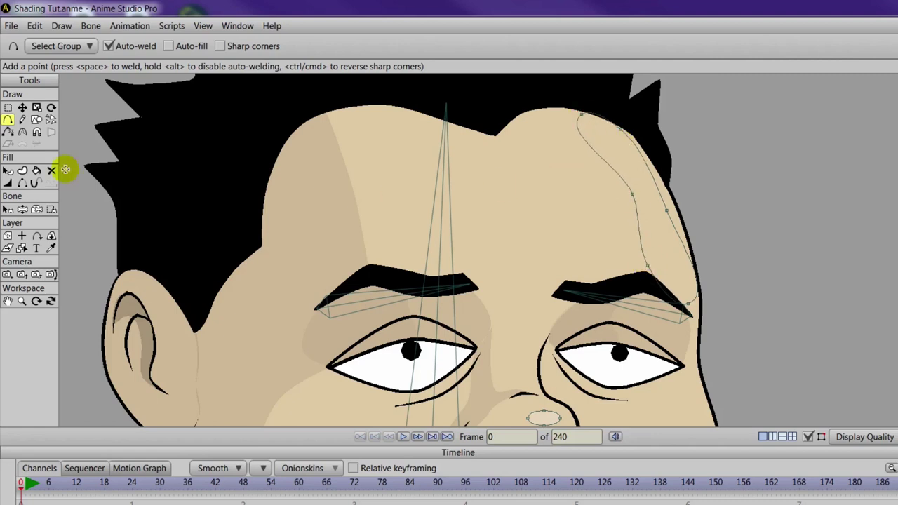
Step: Create a filled shape from the forehead outline and turn off its stroke
left_click(21, 171)
left_click(593, 165)
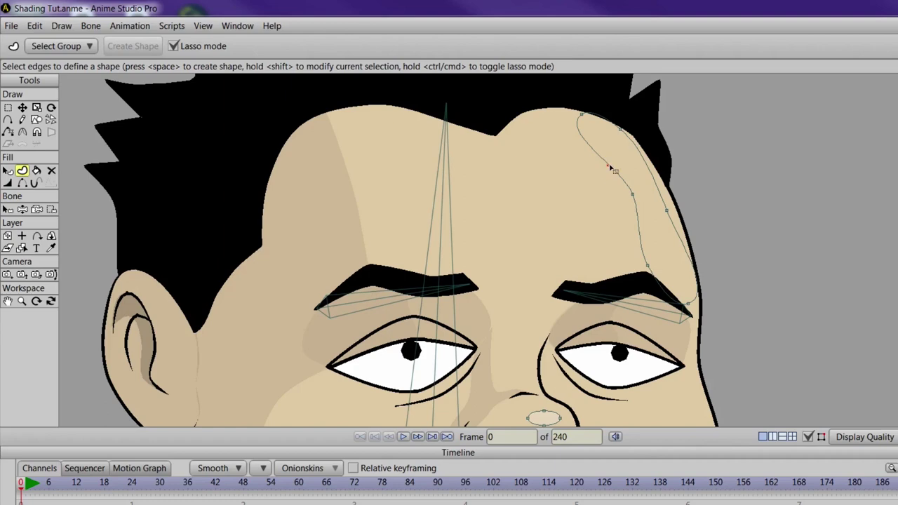
left_click(144, 45)
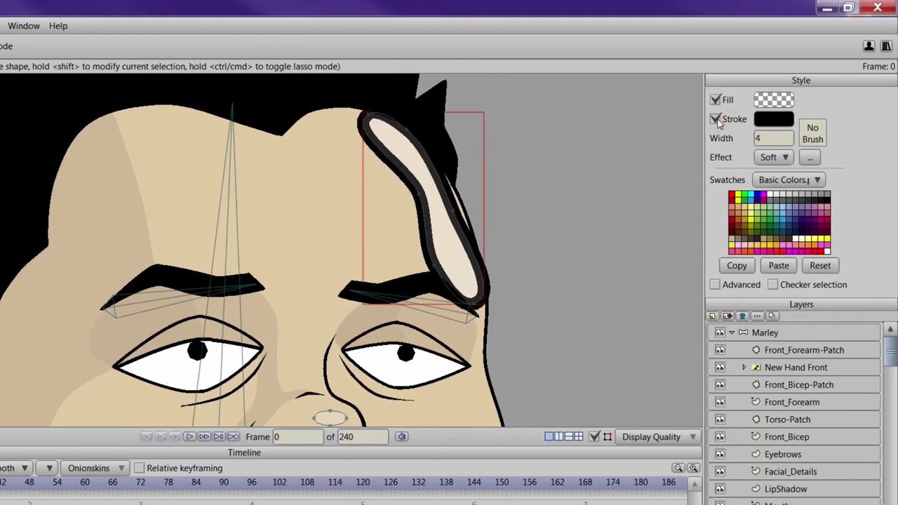
left_click(778, 119)
Step: Sharpen the corner points of the forehead highlight and adjust the curvature through the middle points of its long edges
key("c")
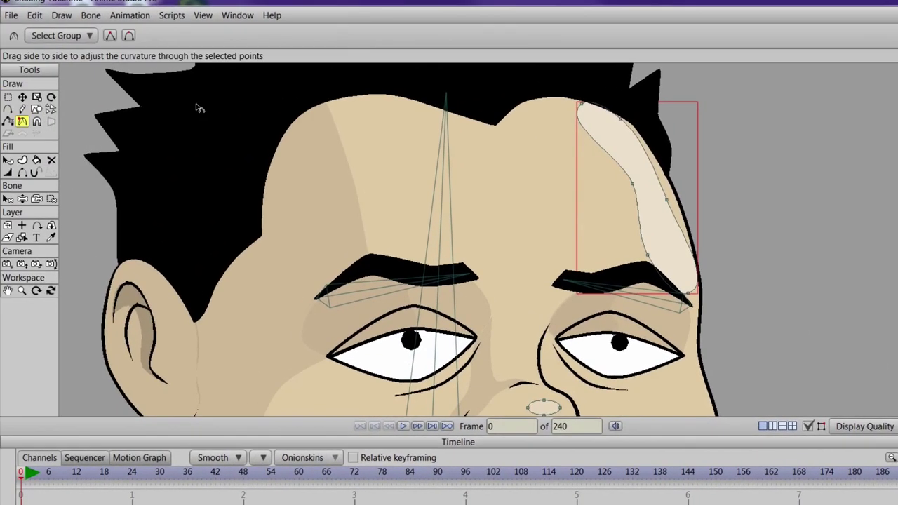
left_click(582, 105)
left_click(648, 255)
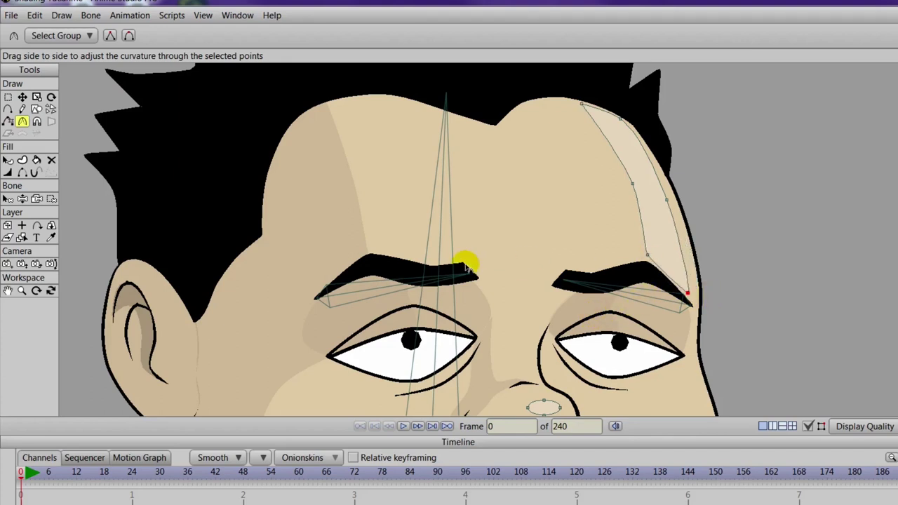
left_click(633, 184)
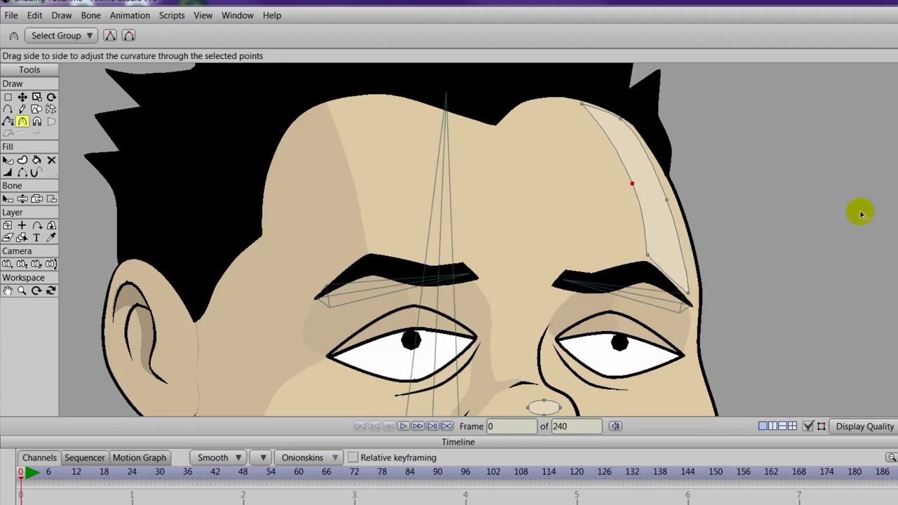
left_click(666, 200)
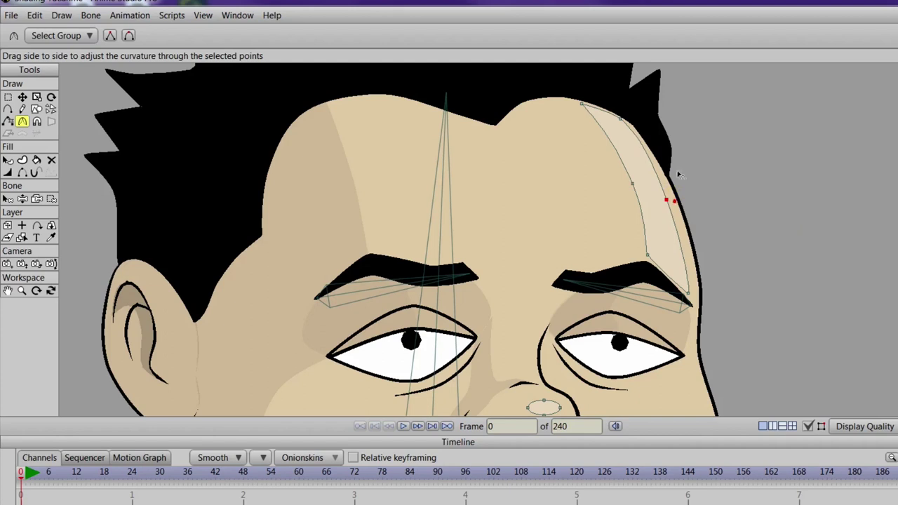
Step: Nudge the forehead highlight's upper outer point inward and add a point on its lower edge along the eyebrow
left_click(23, 97)
left_click(617, 119)
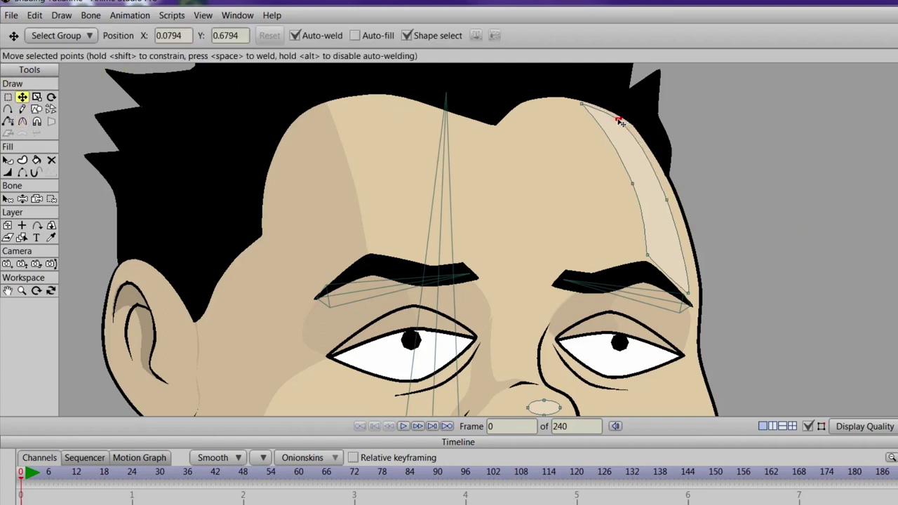
left_click(8, 109)
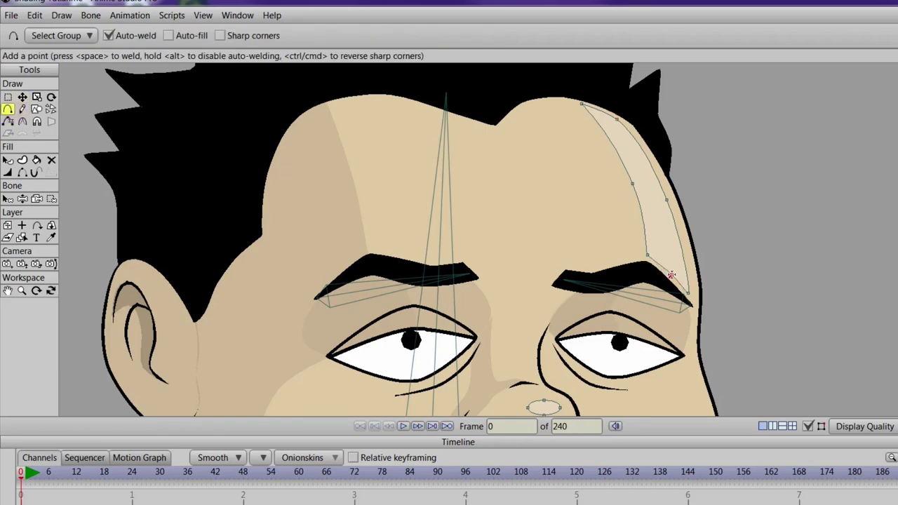
Step: Draw a closed, elongated highlight outline down the far cheek, just inside the face's edge below the eye
scroll(732, 290, "down", 3)
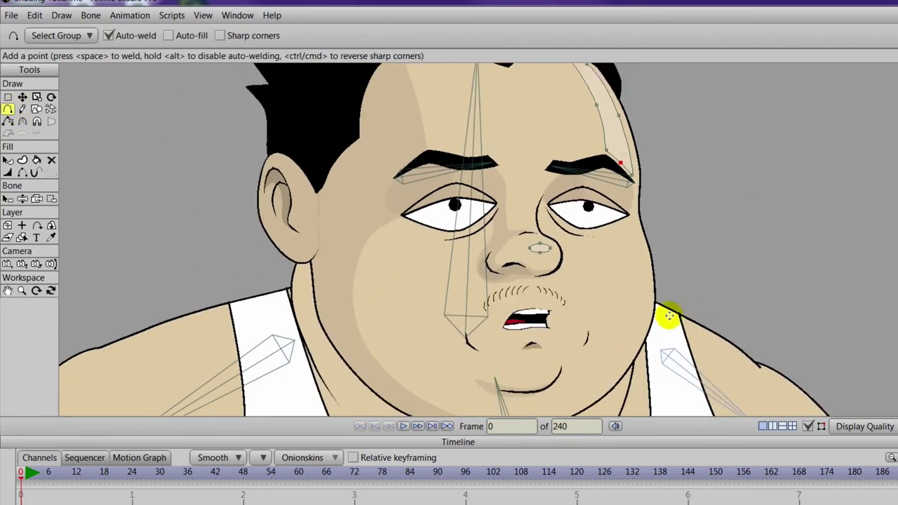
left_click_drag(659, 371, 680, 288)
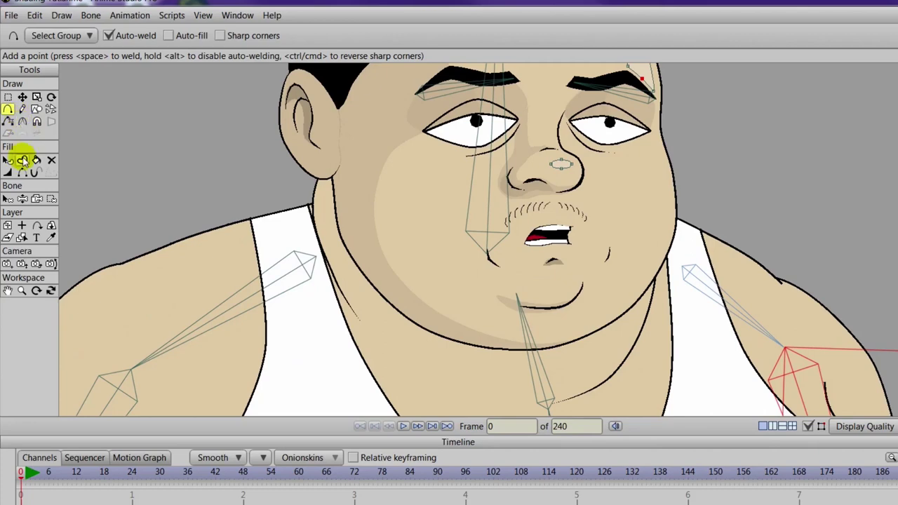
left_click(23, 160)
scroll(255, 230, "up", 2)
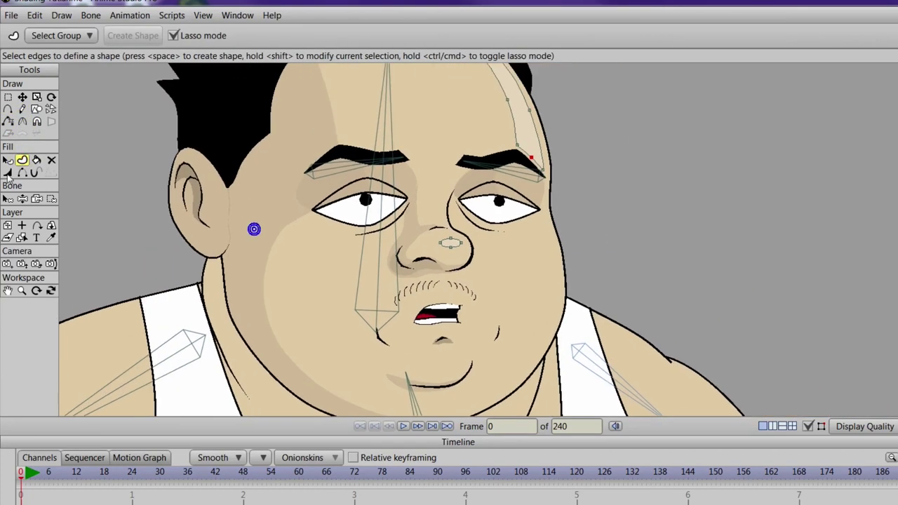
left_click(8, 109)
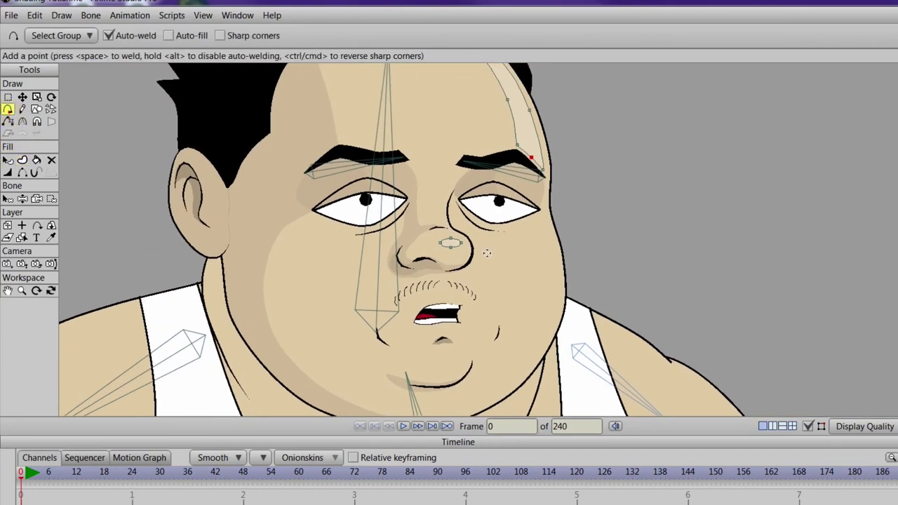
left_click(546, 227)
left_click(554, 257)
left_click(552, 296)
left_click_drag(552, 295, 528, 238)
left_click(543, 228)
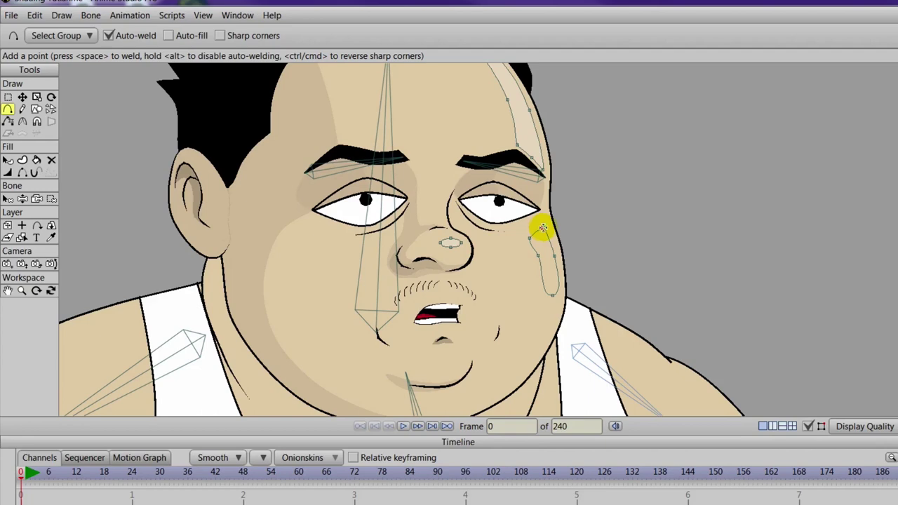
Step: Create a filled shape from the cheek outline and turn off its stroke
left_click(22, 159)
left_click(550, 269)
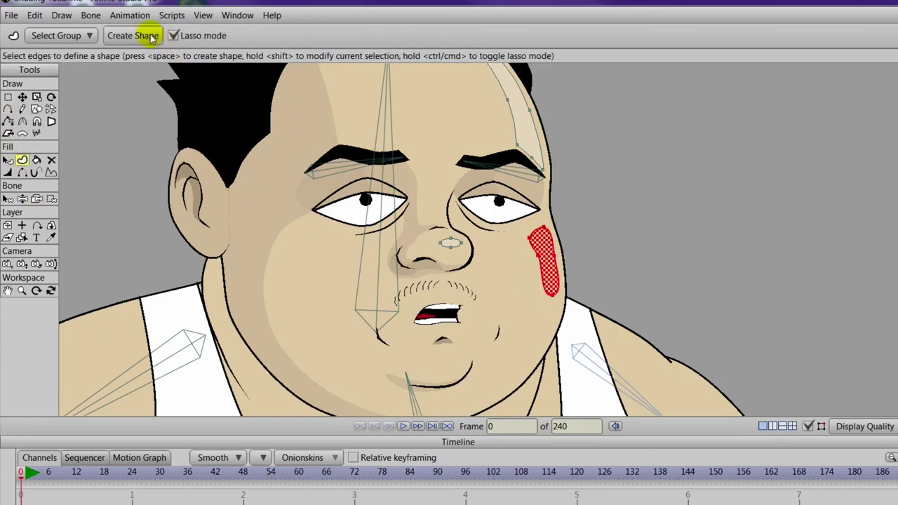
left_click(133, 37)
left_click(897, 108)
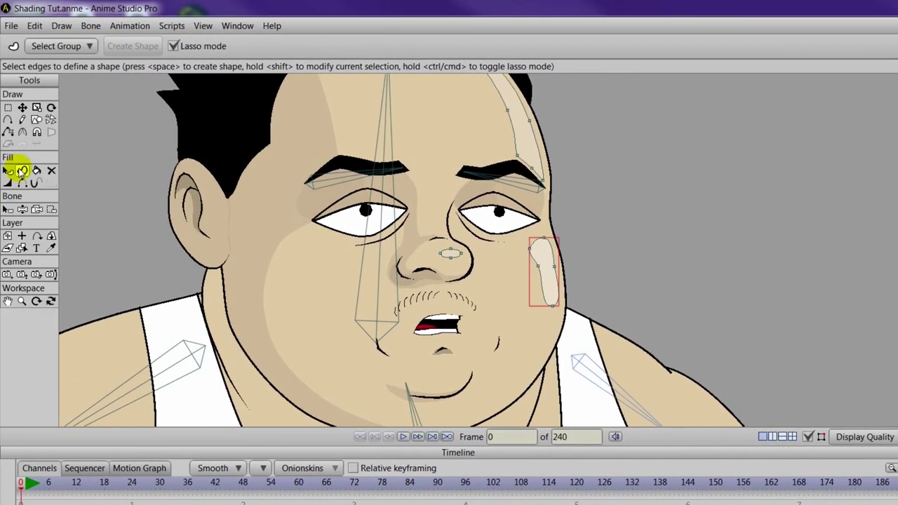
Step: Adjust the curvature through the upper and lower end points of the cheek highlight
left_click(23, 132)
scroll(555, 315, "up", 2)
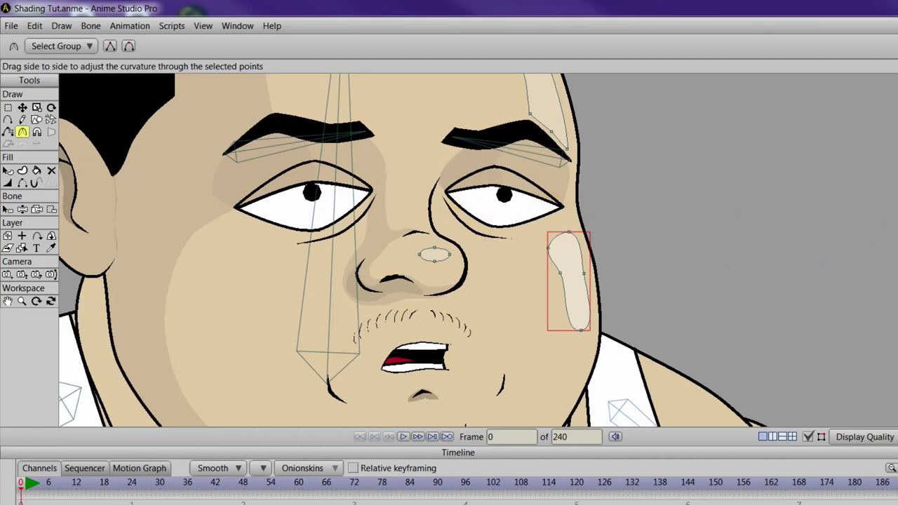
left_click(569, 233)
left_click(581, 329)
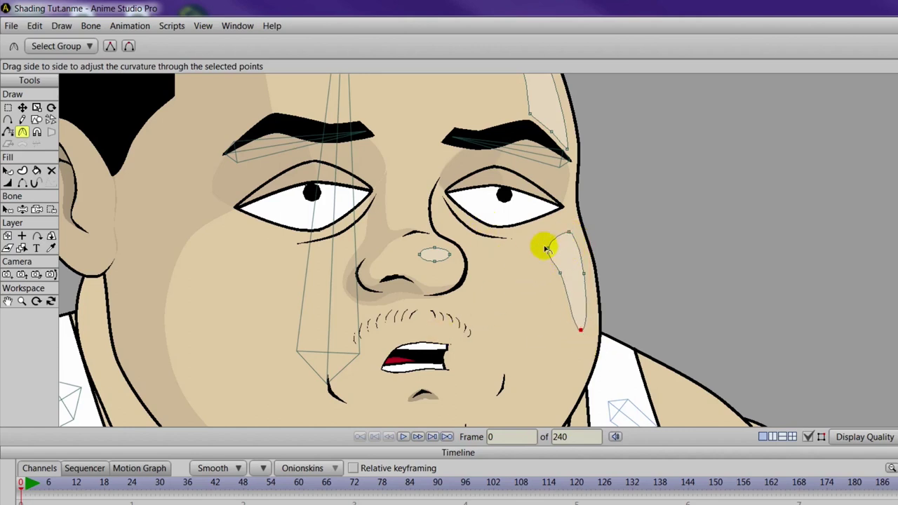
Step: Slim the cheek highlight by shifting its two inner points toward the face's edge, and sharpen its lower tip
left_click(22, 108)
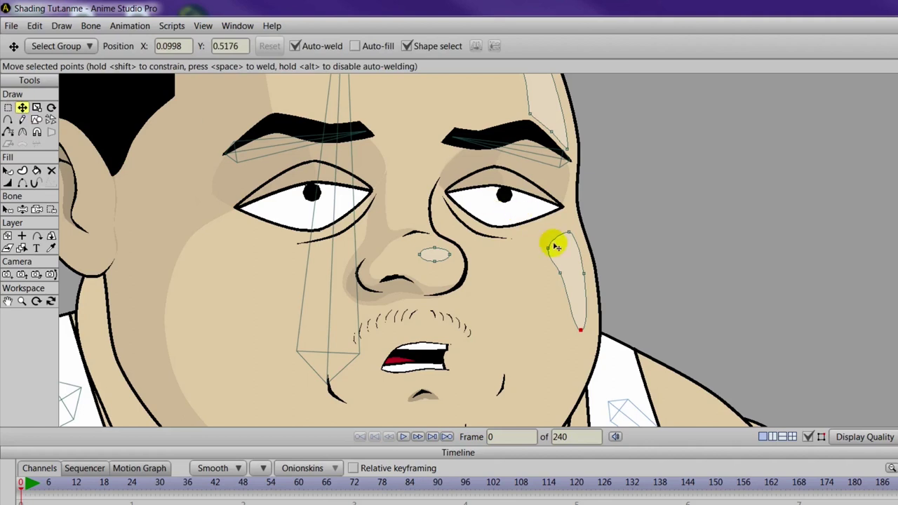
left_click_drag(548, 247, 555, 248)
left_click(562, 274)
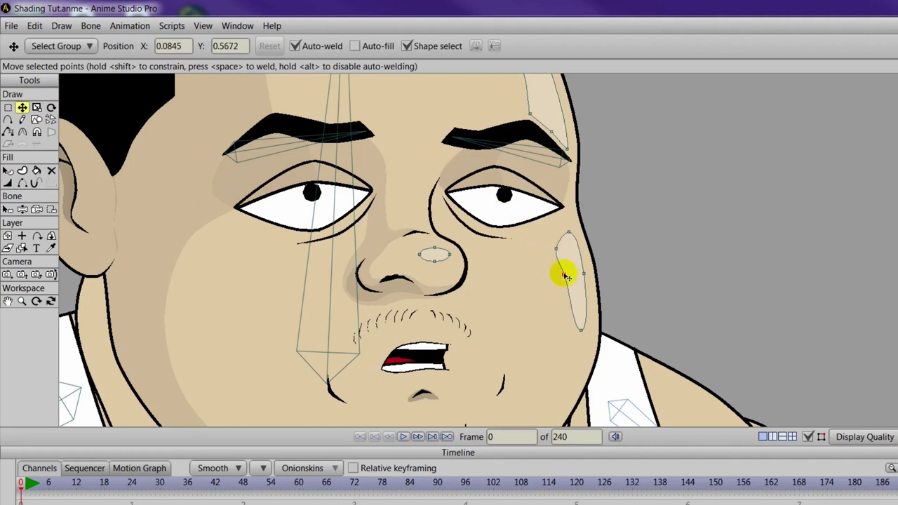
left_click(23, 132)
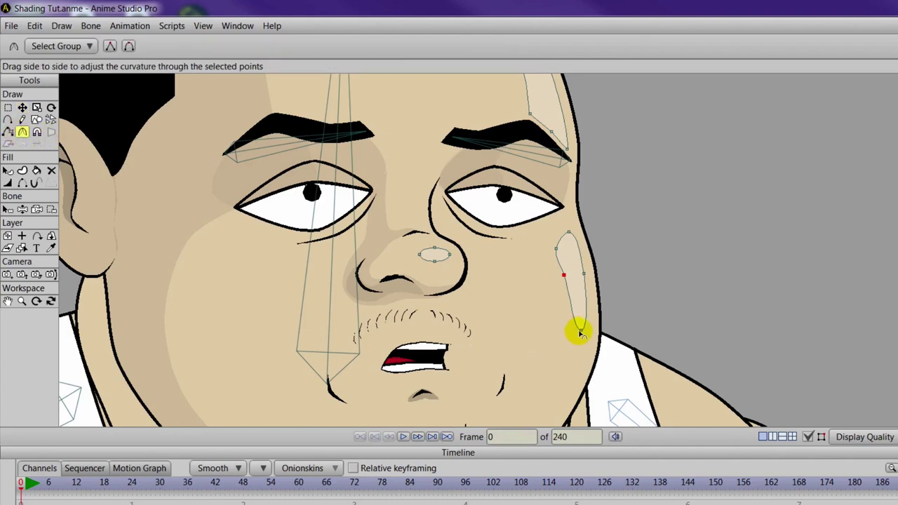
left_click_drag(582, 331, 523, 345)
scroll(533, 333, "down", 1)
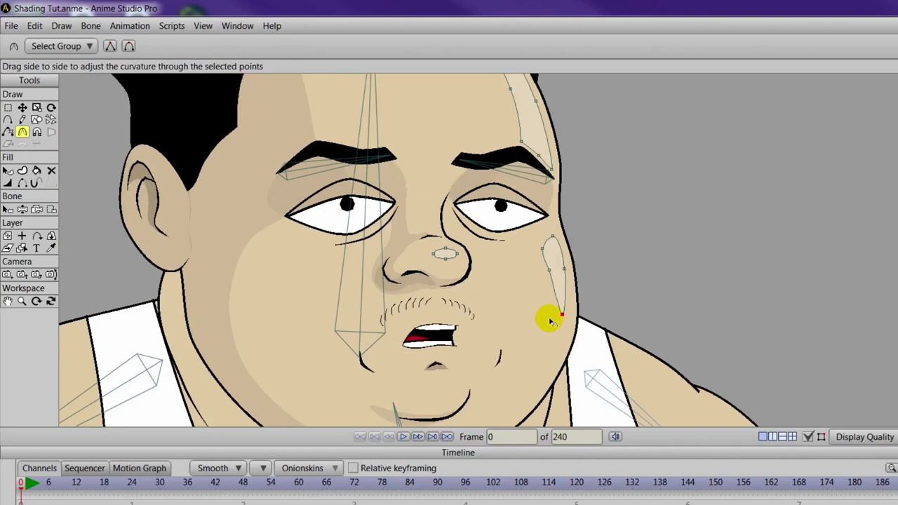
Step: Fine-tune the cheek highlight by nudging its two middle points, its top point and its upper inner point
left_click(21, 108)
left_click(550, 271)
left_click(565, 270)
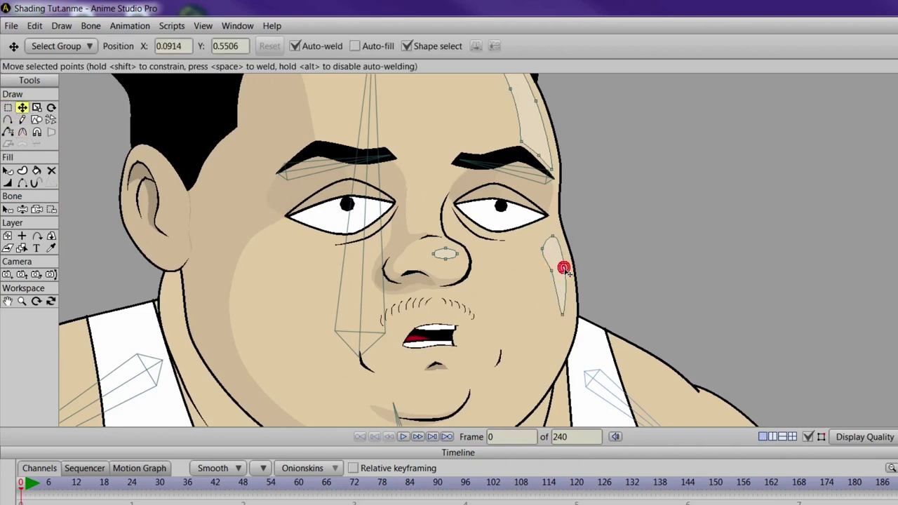
left_click_drag(553, 235, 551, 237)
left_click(543, 249)
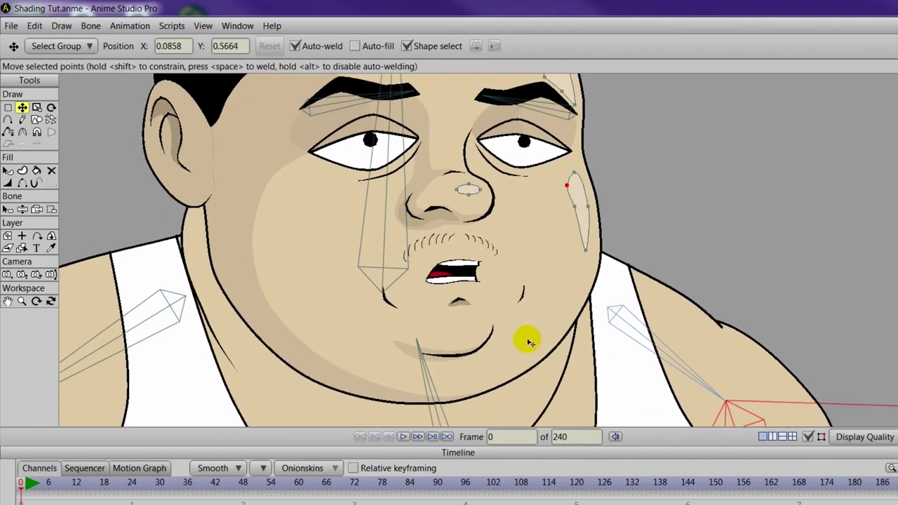
Step: Draw a small oval highlight on the chin below the mouth and turn off its stroke
scroll(525, 356, "down", 1)
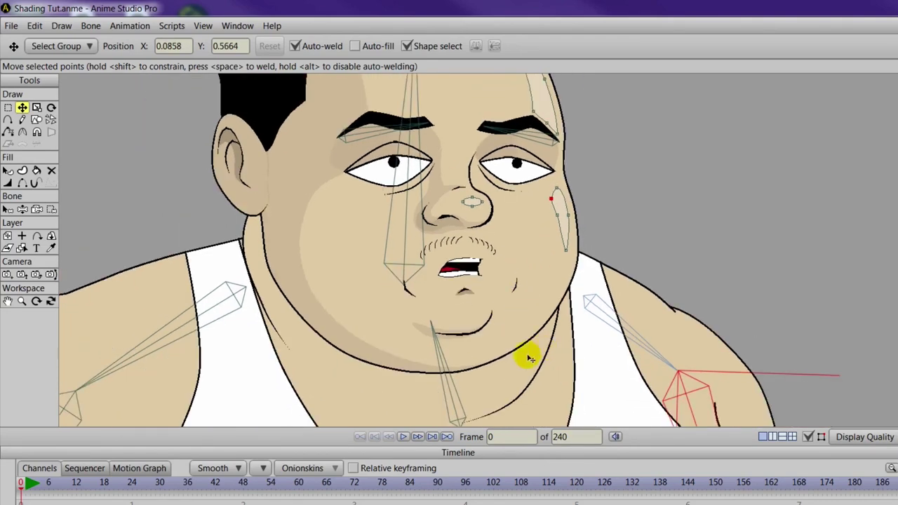
left_click(37, 119)
left_click_drag(476, 317, 456, 303)
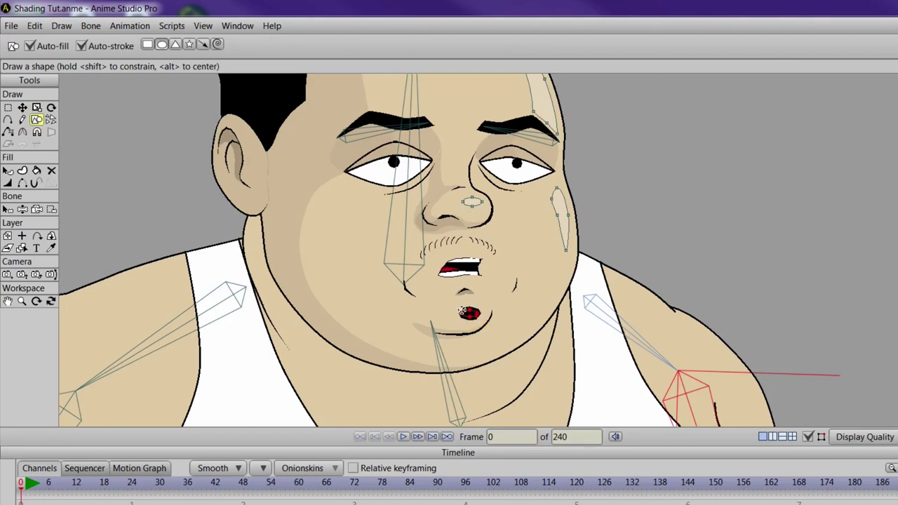
left_click(7, 172)
left_click(463, 311)
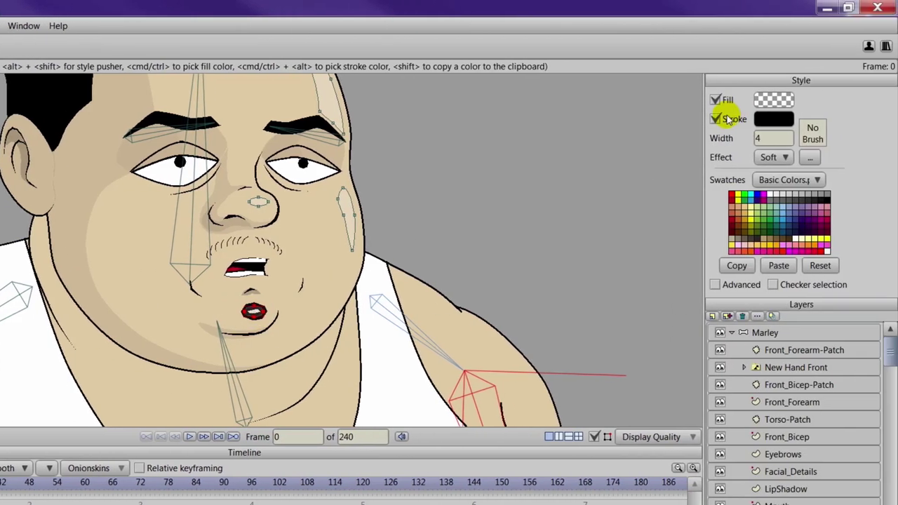
left_click(727, 120)
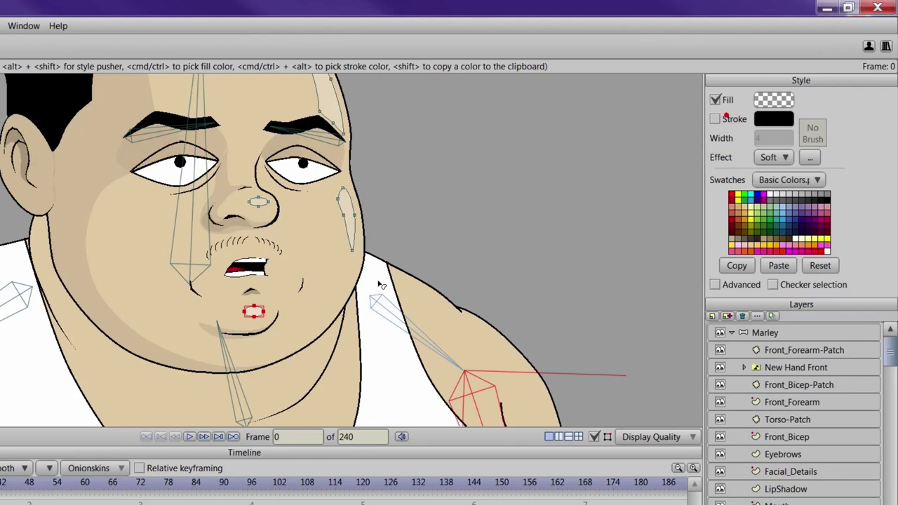
Step: Narrow the chin oval by moving its side point inward, and shift the whole oval slightly toward the far side
scroll(276, 353, "up", 5)
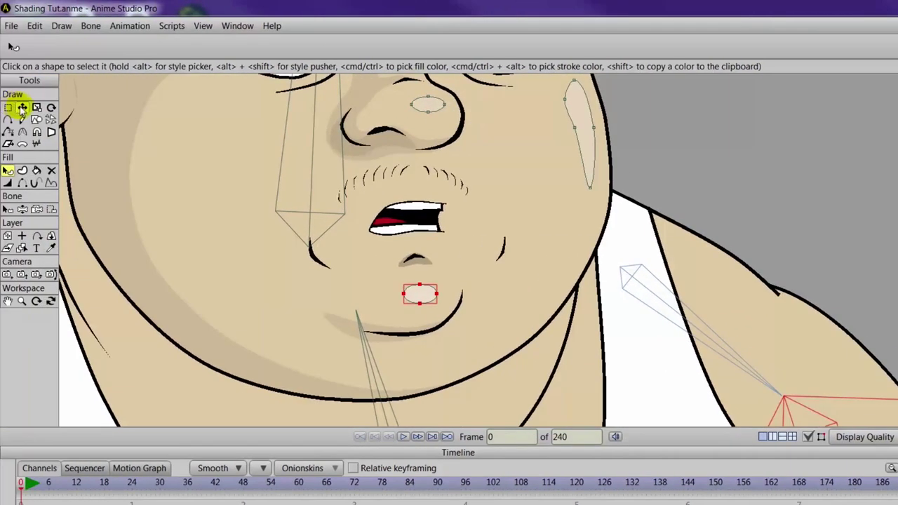
left_click(21, 106)
left_click(408, 295)
left_click(404, 295)
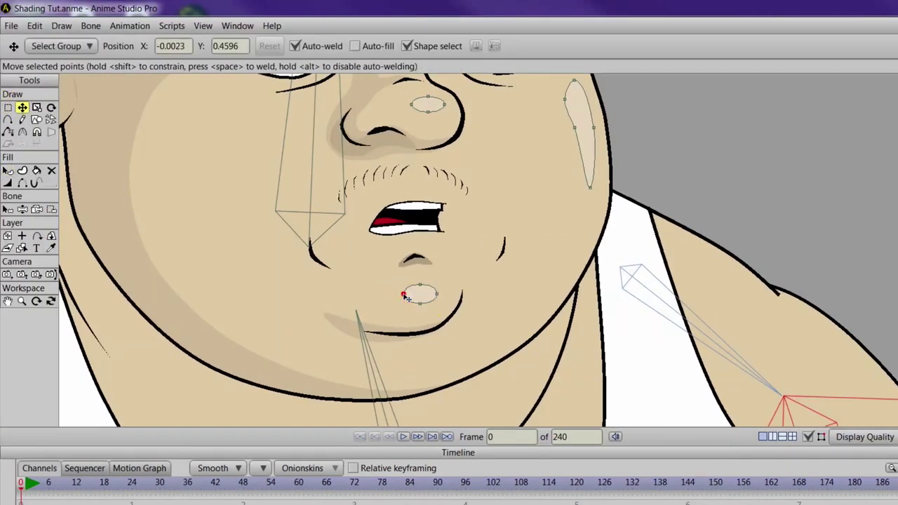
left_click_drag(407, 295, 433, 293)
double_click(435, 298)
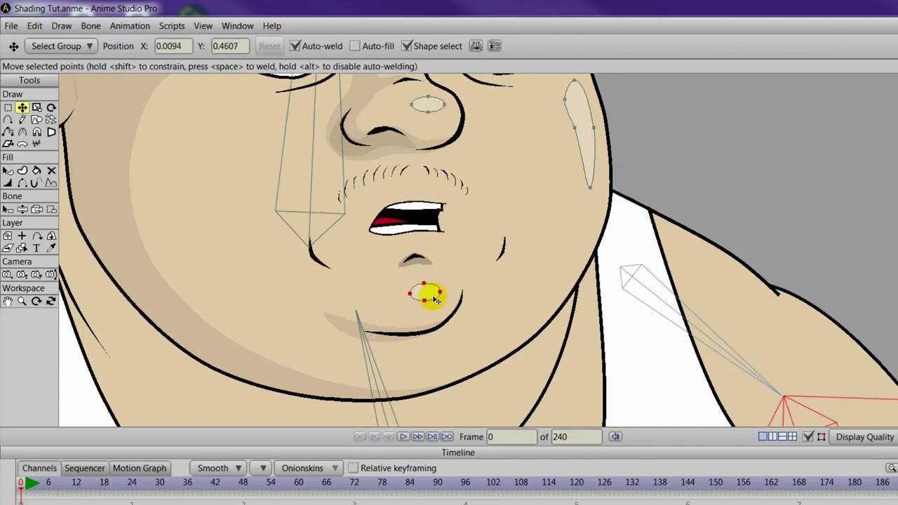
Step: Render the current frame to check the face highlights and close the preview
scroll(466, 324, "down", 2)
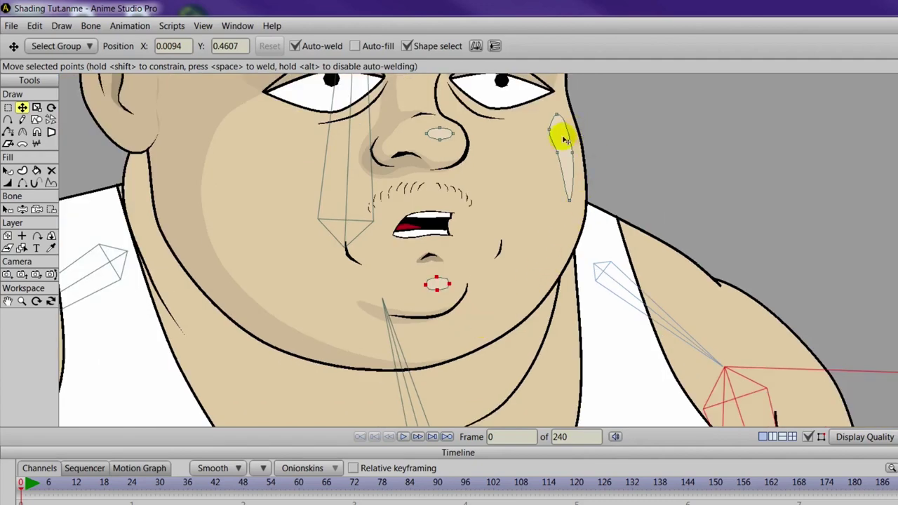
scroll(596, 183, "down", 1)
scroll(614, 225, "up", 1)
key("ctrl+r")
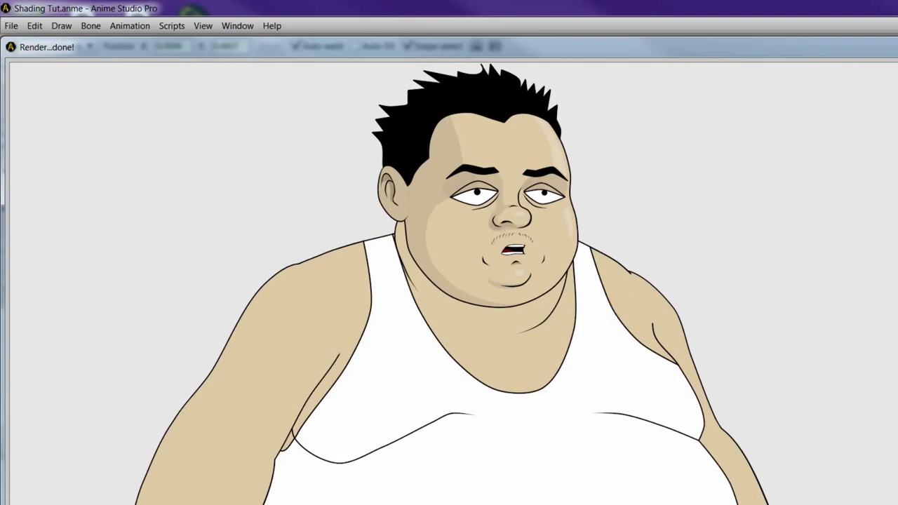
key("Escape")
left_click_drag(484, 320, 608, 335)
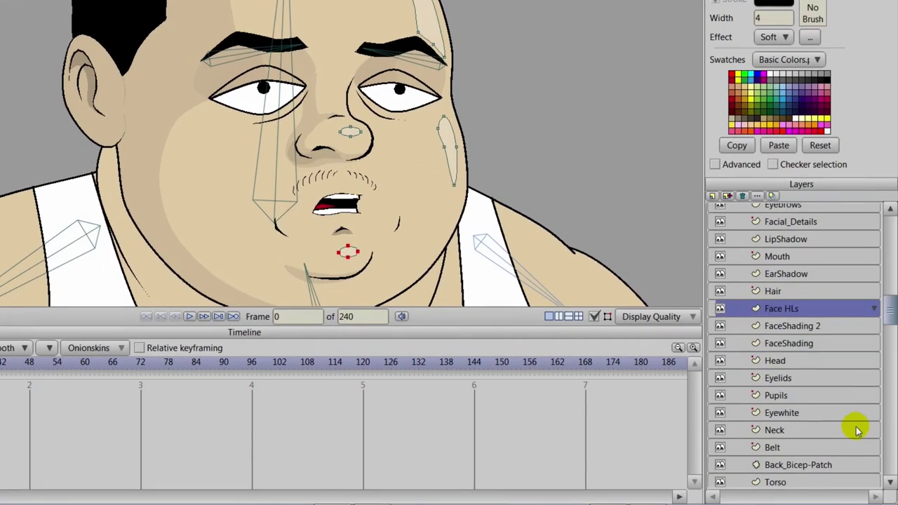
Step: Select the Pupils layer and draw a small circle beside the near eye
left_click(767, 396)
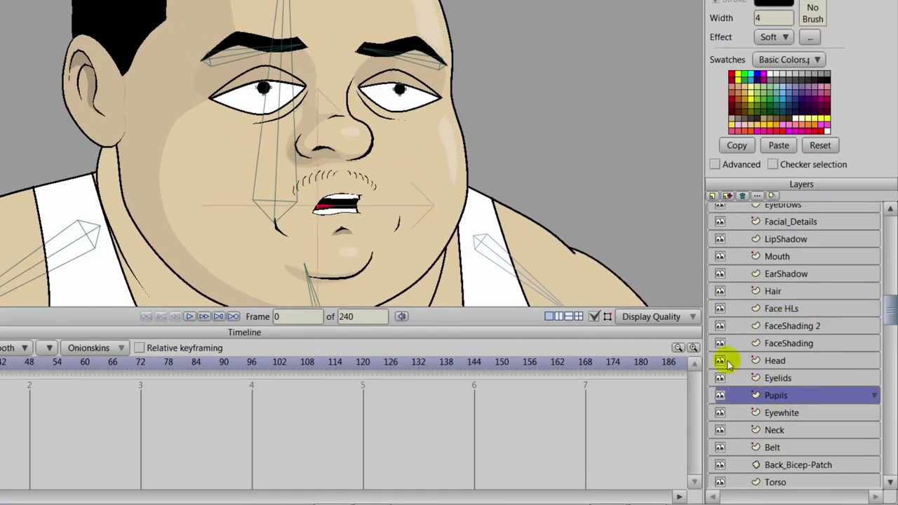
left_click_drag(320, 188, 317, 207)
scroll(320, 197, "up", 3)
left_click(38, 120)
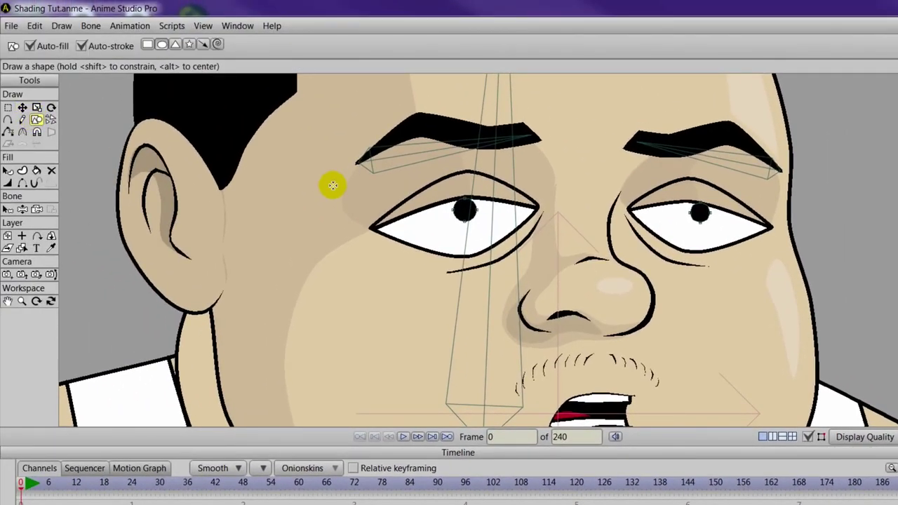
left_click_drag(335, 185, 344, 190)
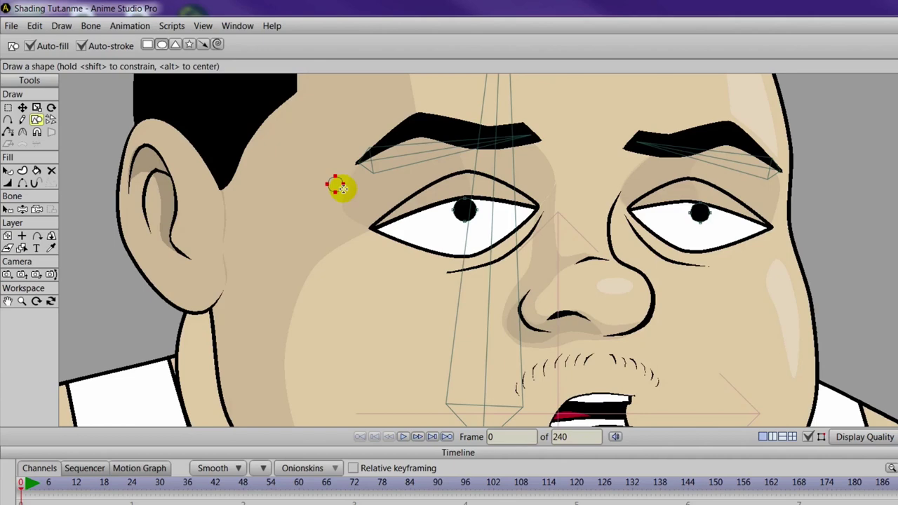
Step: Set the small circle's fill colour to solid white
left_click(9, 171)
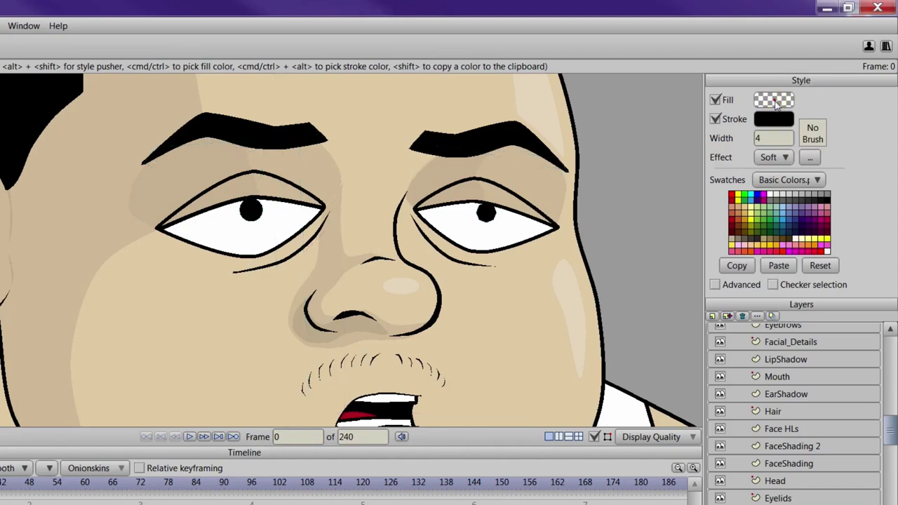
left_click(774, 100)
left_click(745, 248)
left_click(757, 346)
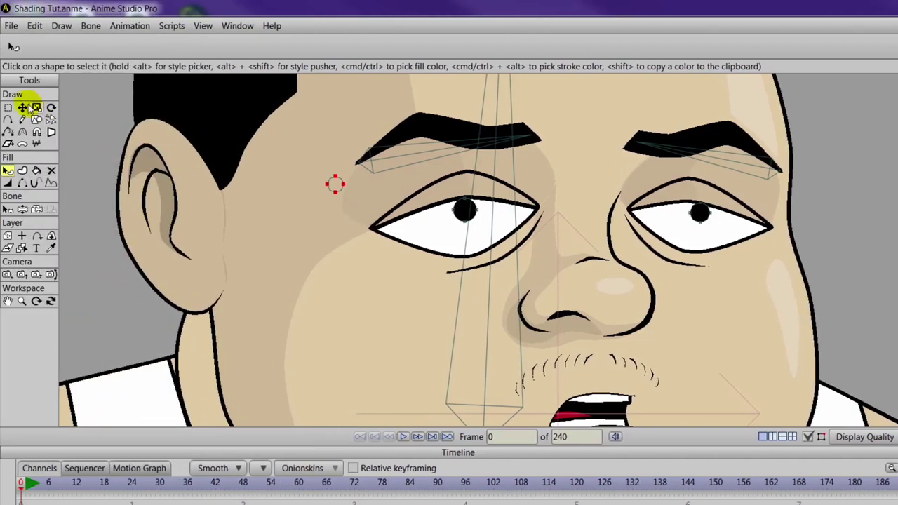
Step: Move the white circle into the near eye beside the pupil and turn off its stroke
left_click(22, 107)
left_click_drag(279, 191, 324, 204)
left_click_drag(388, 206, 442, 230)
left_click(7, 170)
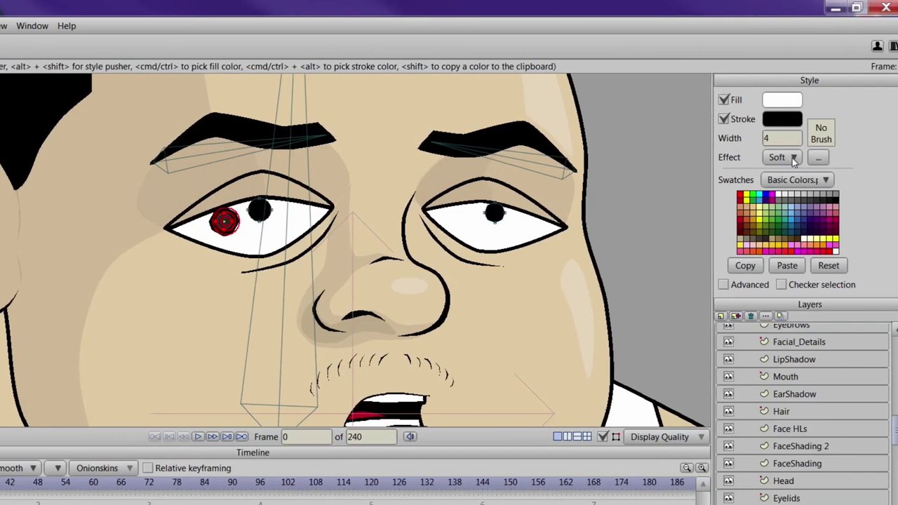
left_click(733, 119)
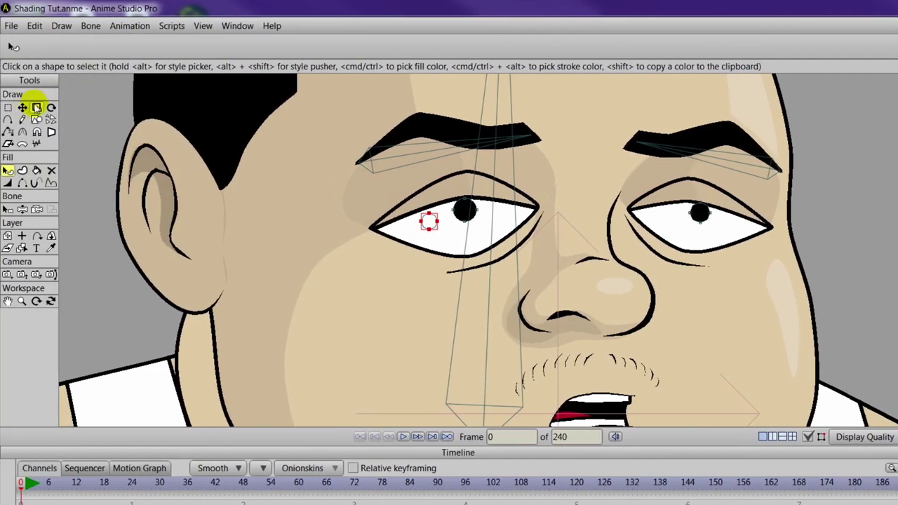
Step: Scale down the white circle and place it on the upper outer part of the near eye's pupil
left_click(37, 107)
scroll(208, 223, "up", 2)
scroll(208, 223, "up", 2)
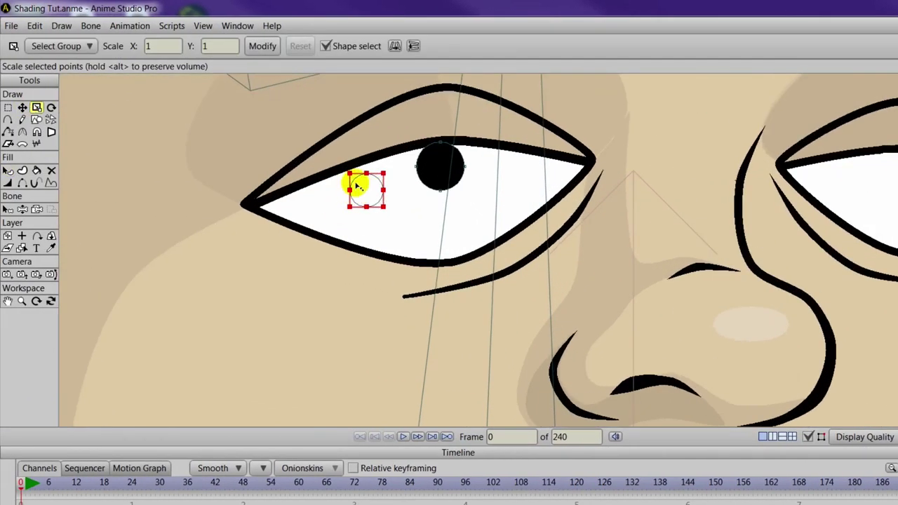
left_click_drag(351, 173, 431, 160)
left_click(22, 106)
scroll(490, 252, "down", 1)
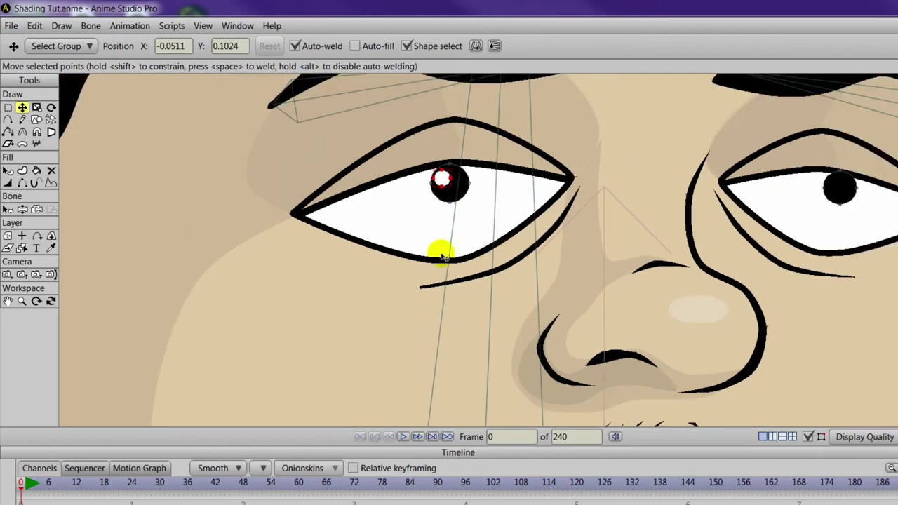
Step: Duplicate the pupil highlight and place the copy at the matching spot on the far eye's pupil
key("ctrl+c")
key("ctrl+v")
left_click_drag(442, 179, 839, 200)
scroll(846, 237, "up", 1)
left_click_drag(697, 285, 586, 352)
left_click(681, 281)
left_click(693, 263)
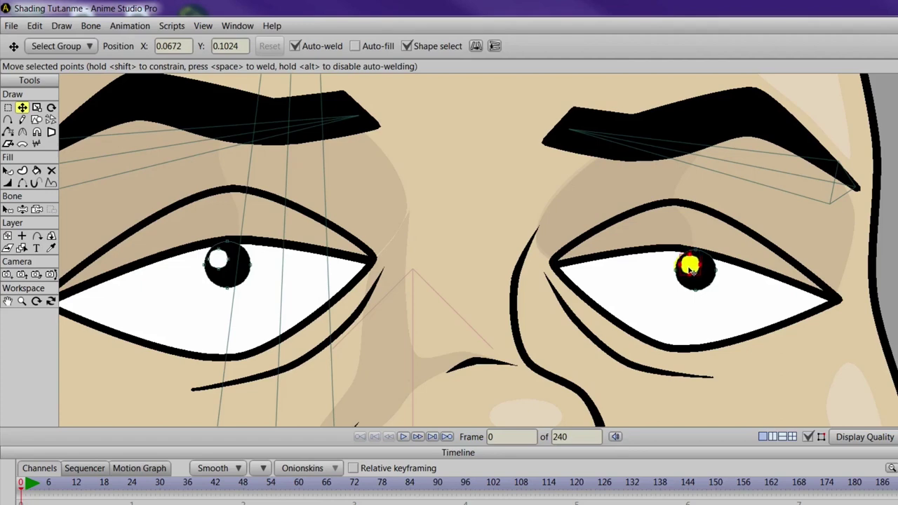
Step: Select the highlight on the far eye's pupil and set its effect to plain instead of Soft Edge
scroll(566, 287, "down", 5)
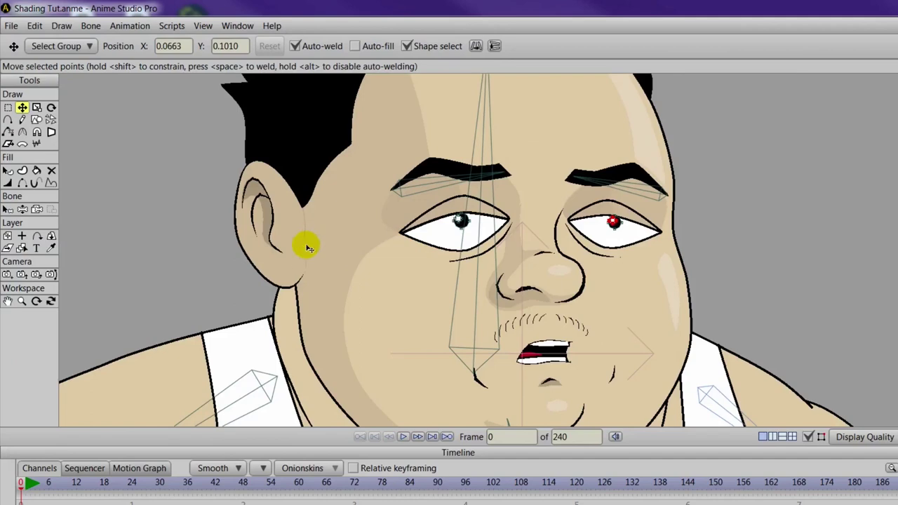
scroll(311, 236, "up", 3)
left_click(8, 172)
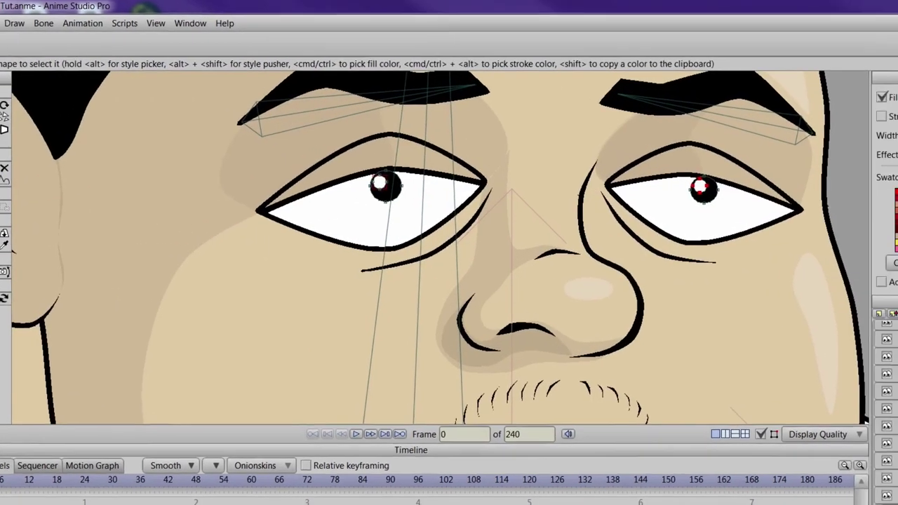
left_click(779, 145)
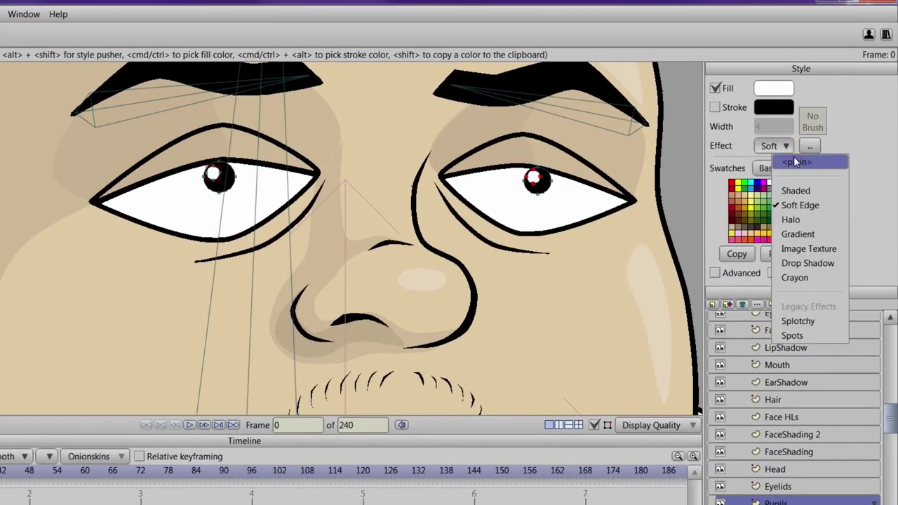
left_click(793, 157)
left_click(536, 177)
left_click(772, 145)
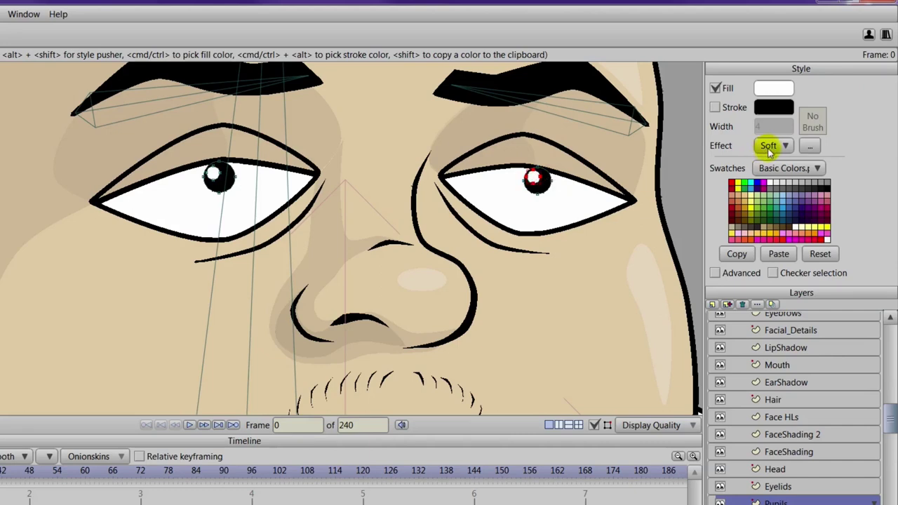
left_click(782, 162)
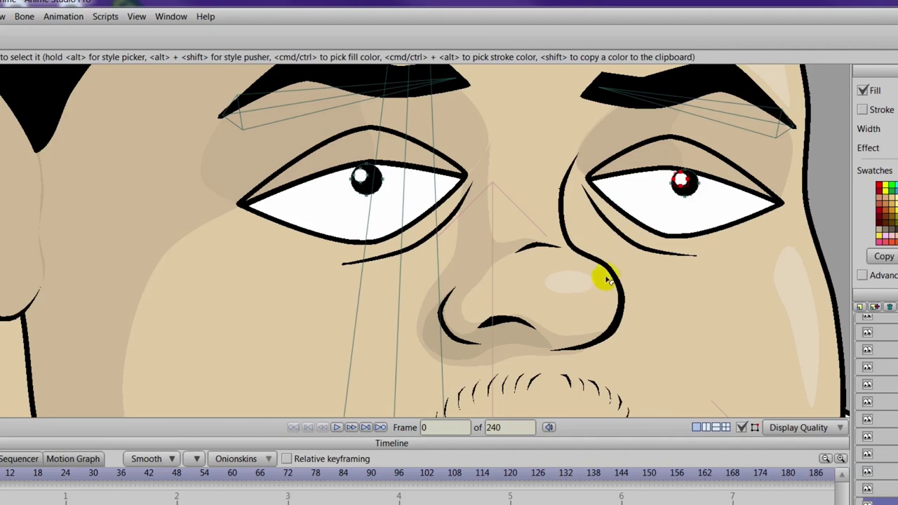
scroll(601, 291, "down", 5)
left_click_drag(626, 307, 642, 283)
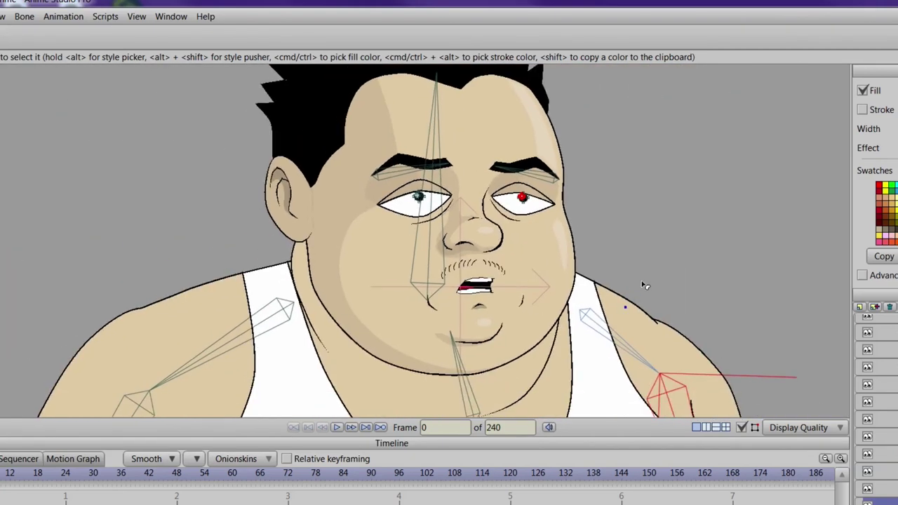
scroll(647, 285, "down", 2)
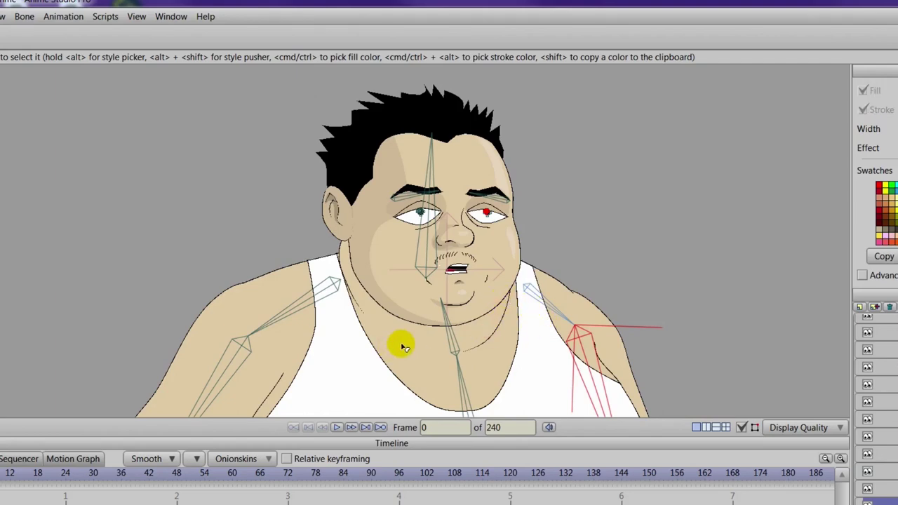
scroll(457, 335, "up", 2)
scroll(458, 335, "up", 1)
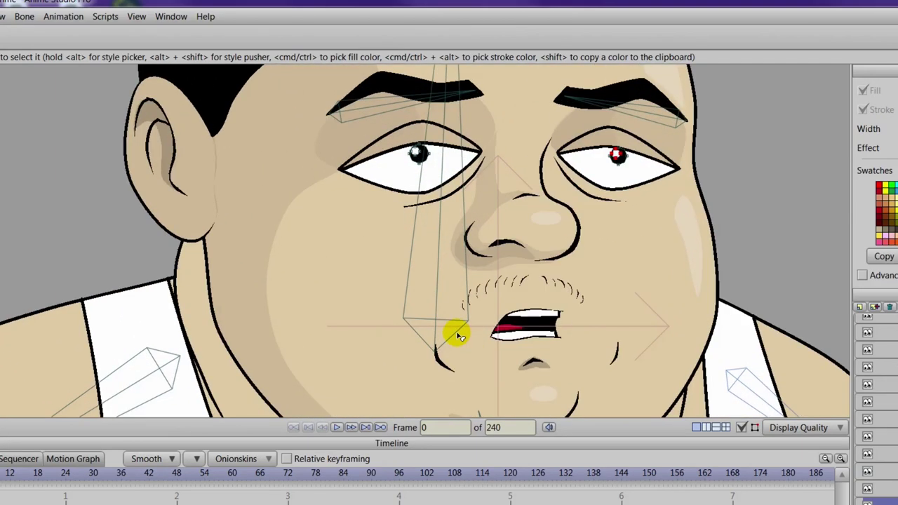